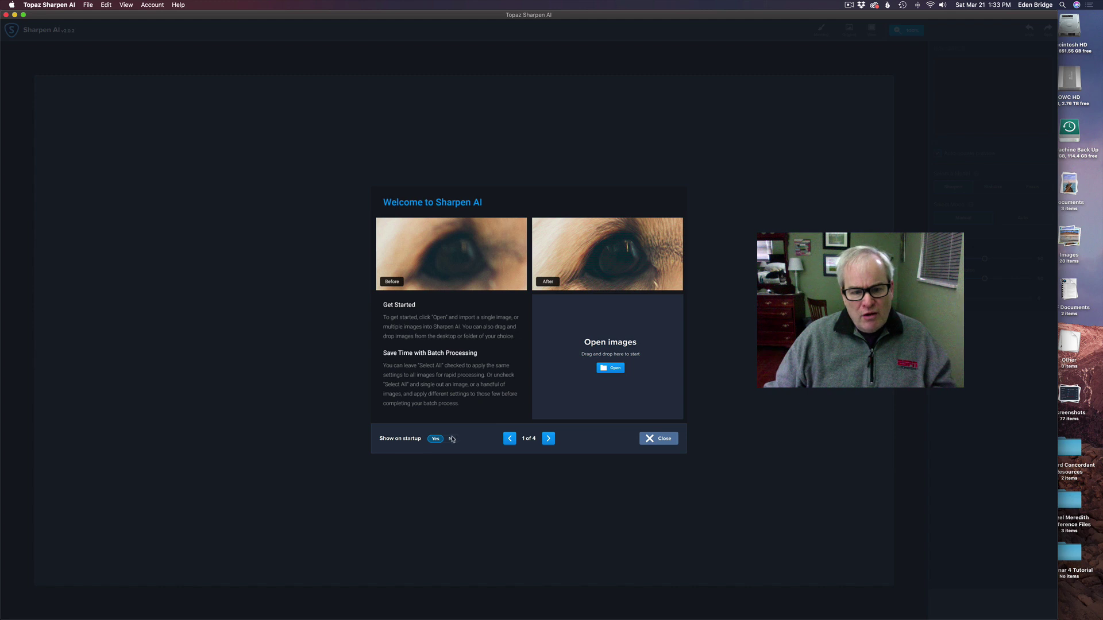
# Page through all four pages of the welcome tour and close it
pyautogui.click(548, 438)
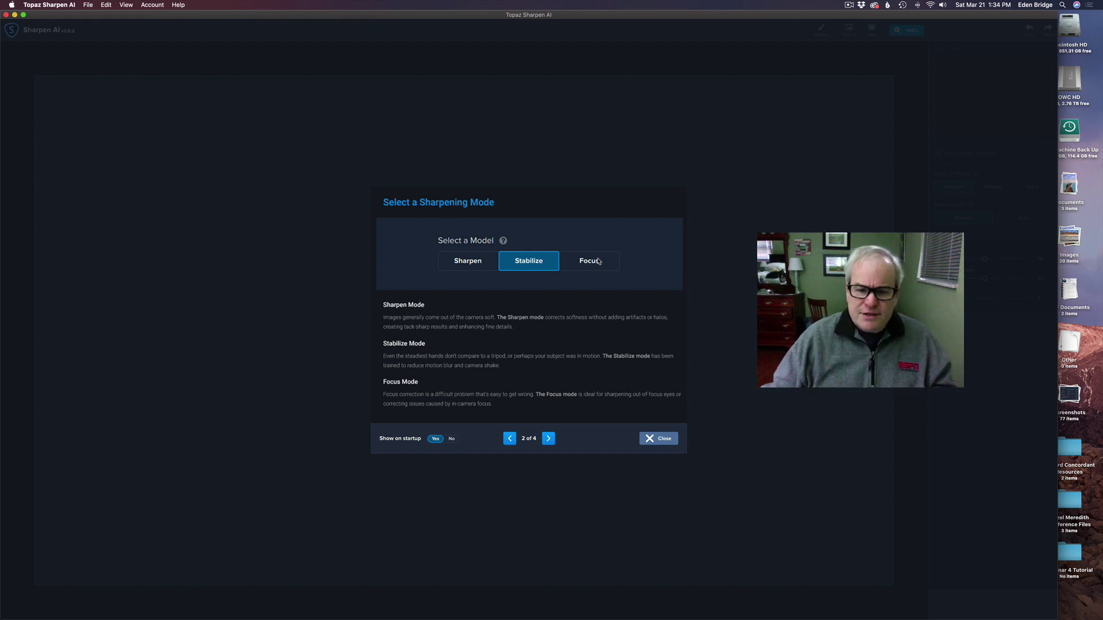
pyautogui.click(548, 439)
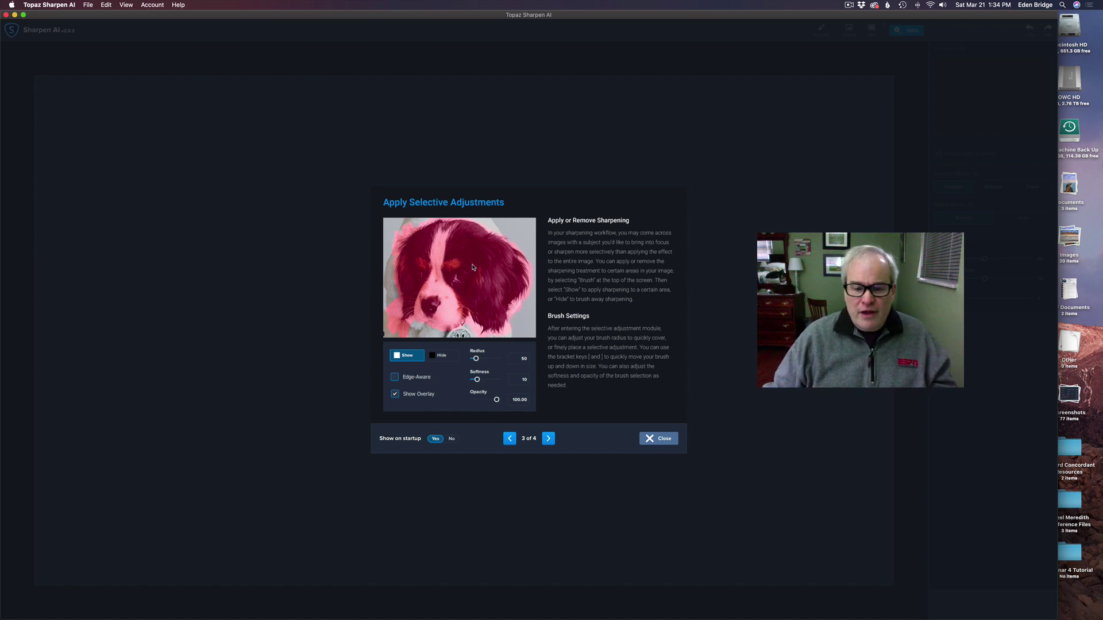
pyautogui.click(548, 439)
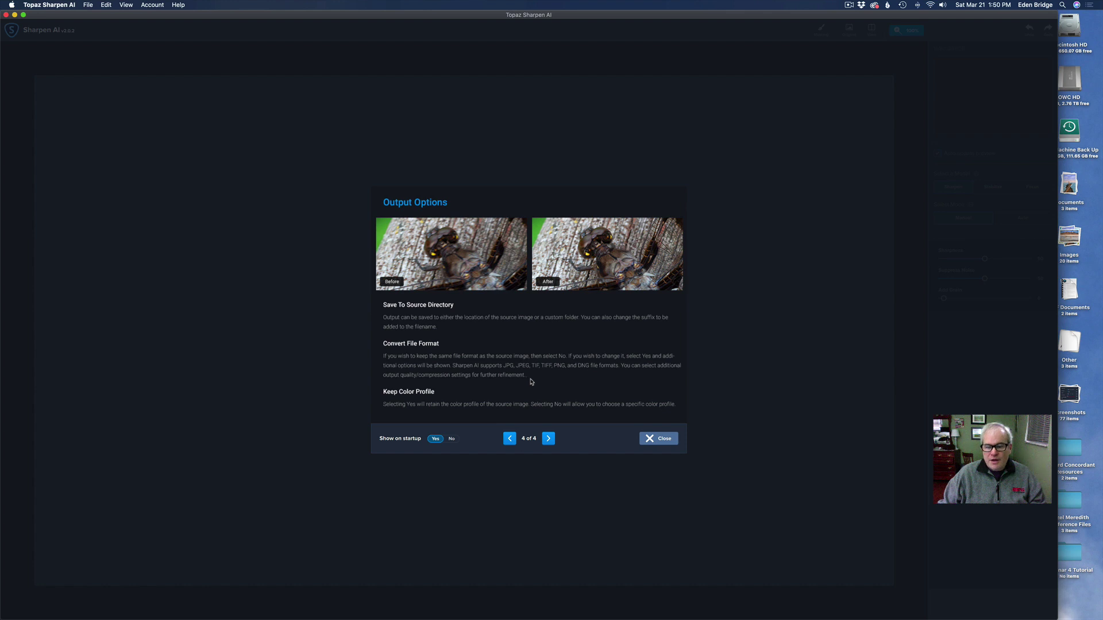
pyautogui.click(665, 440)
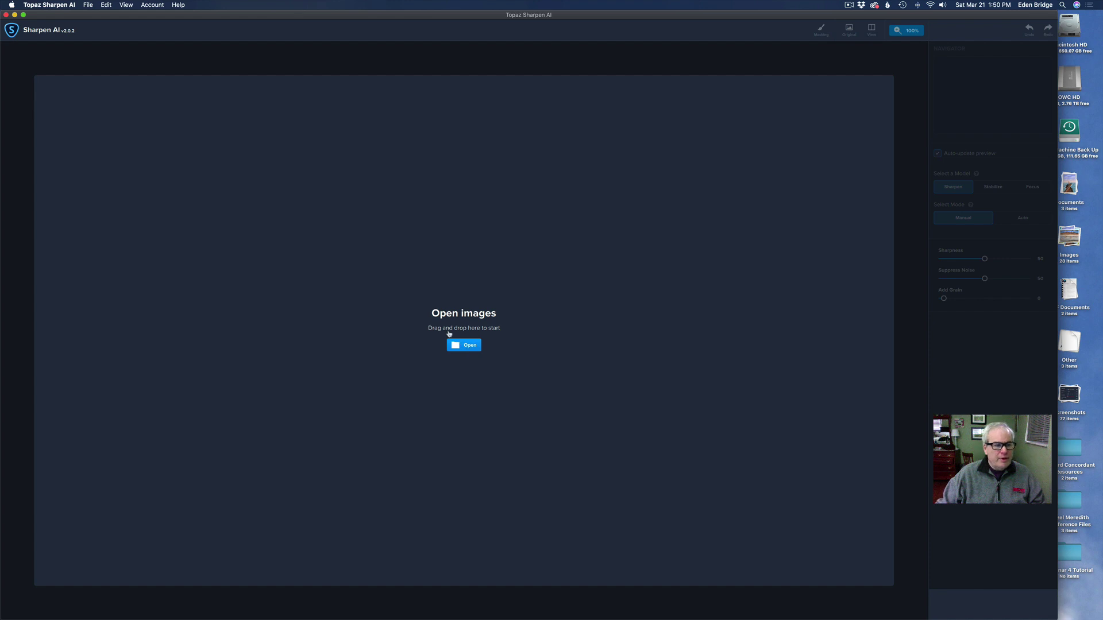
# Open the four TIFF photos from the Sharpen Ai Test folder into the batch
pyautogui.click(88, 5)
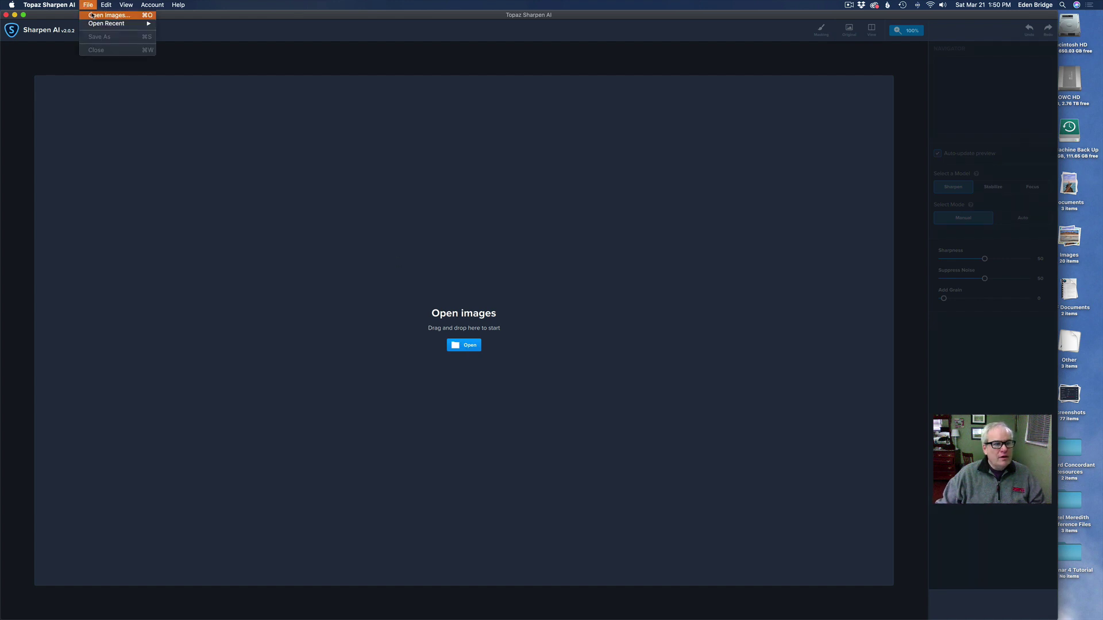
pyautogui.click(367, 213)
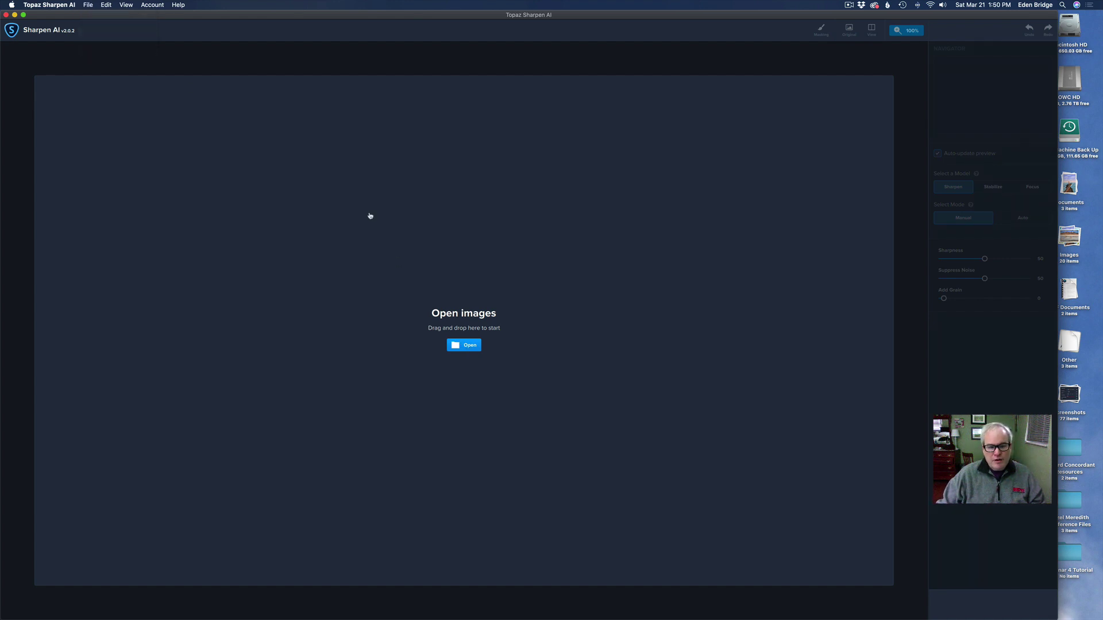
pyautogui.click(470, 346)
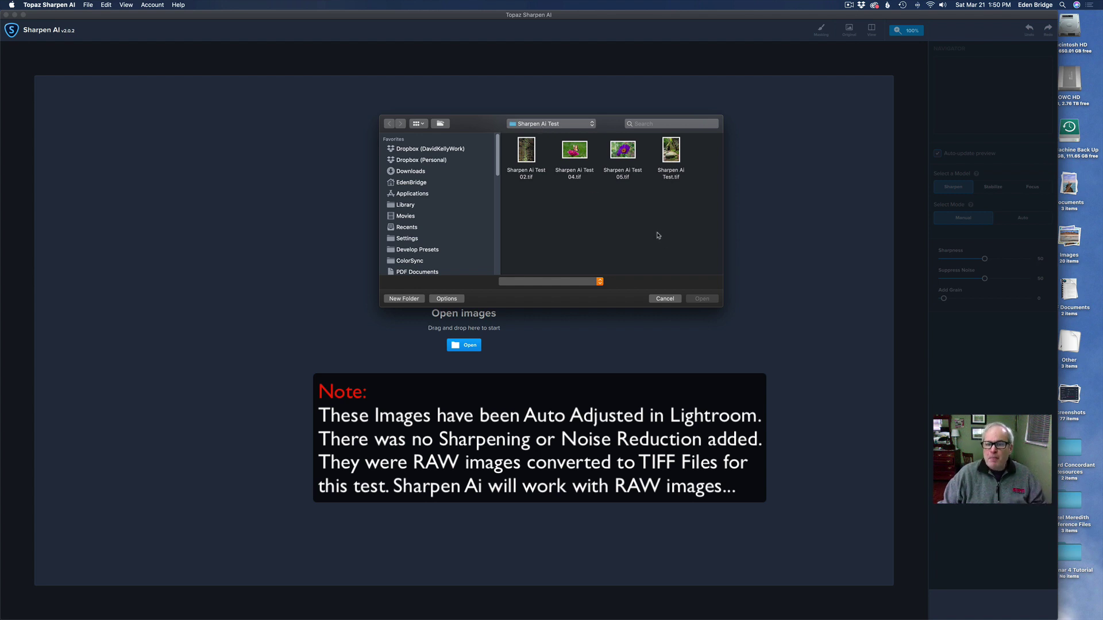
pyautogui.moveTo(688, 211); pyautogui.dragTo(521, 146)
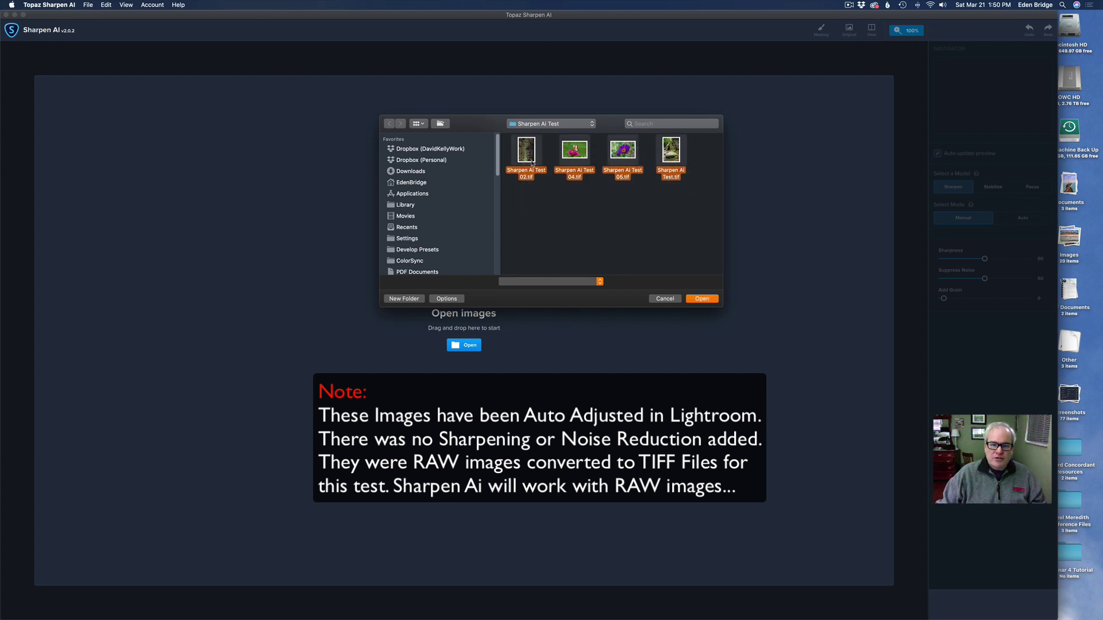
pyautogui.click(702, 299)
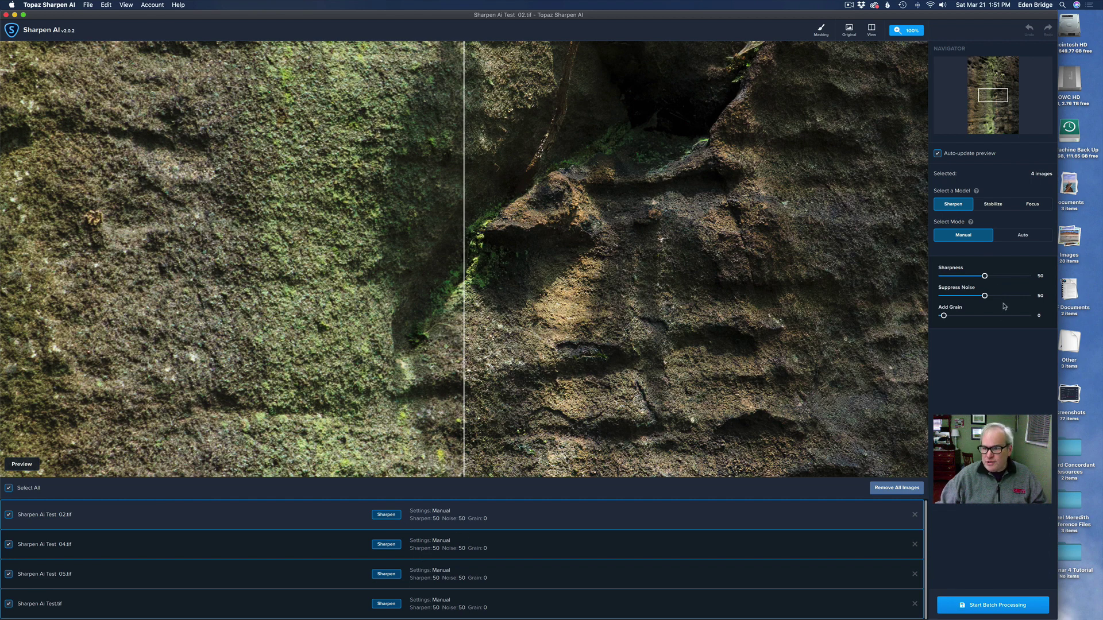
# Raise Sharpness to 72 for all photos and compare them in Side-by-side View
pyautogui.moveTo(986, 278); pyautogui.dragTo(1003, 279)
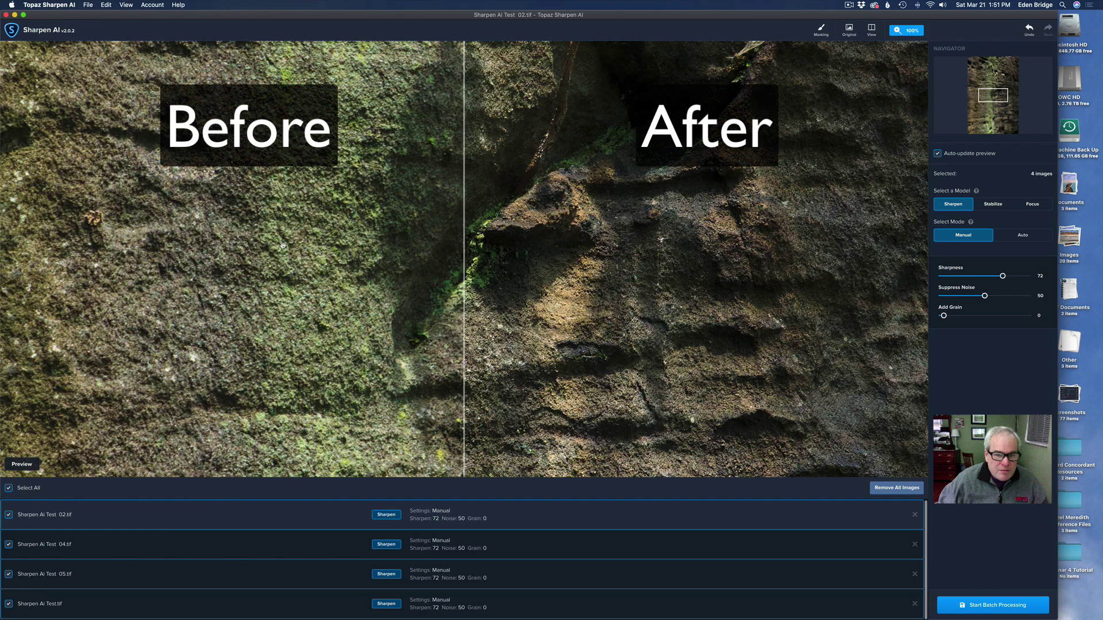
pyautogui.click(872, 30)
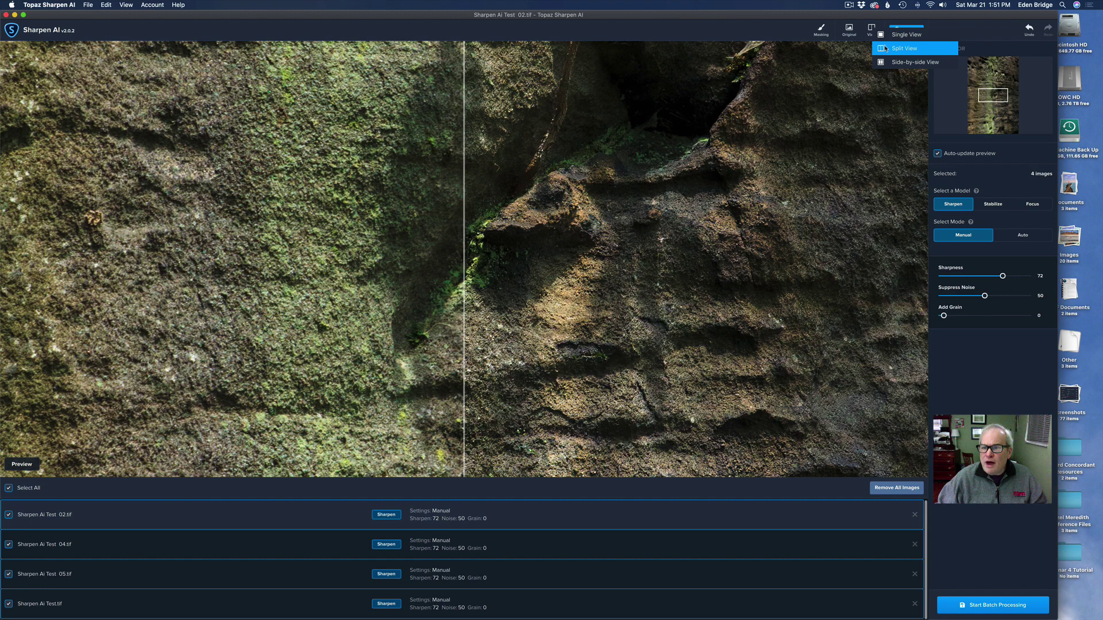
pyautogui.click(885, 49)
pyautogui.click(876, 27)
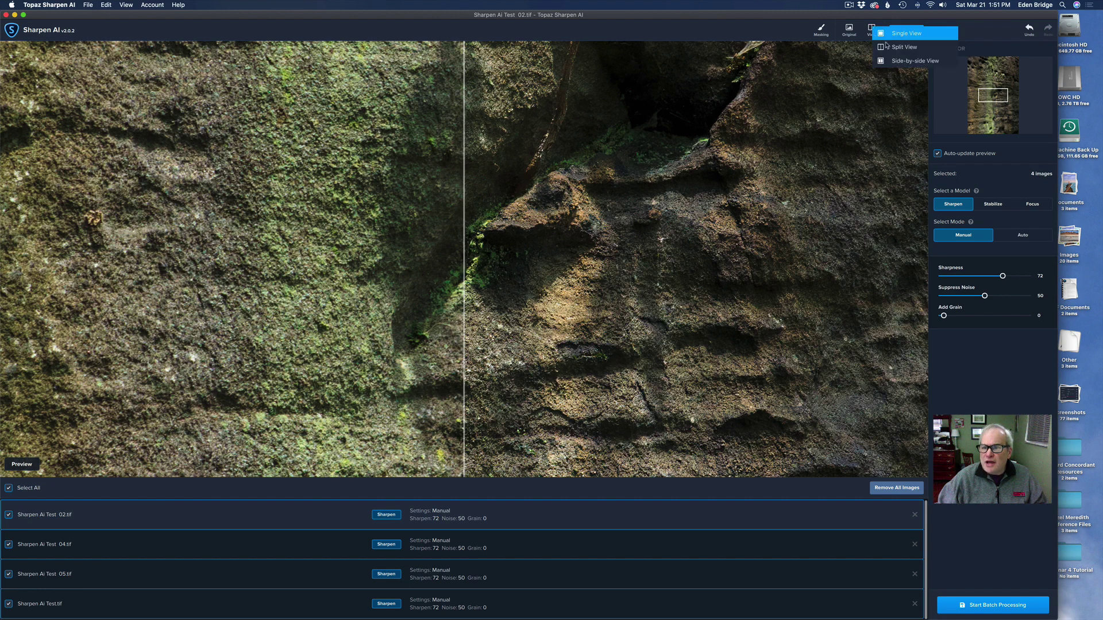
pyautogui.click(901, 62)
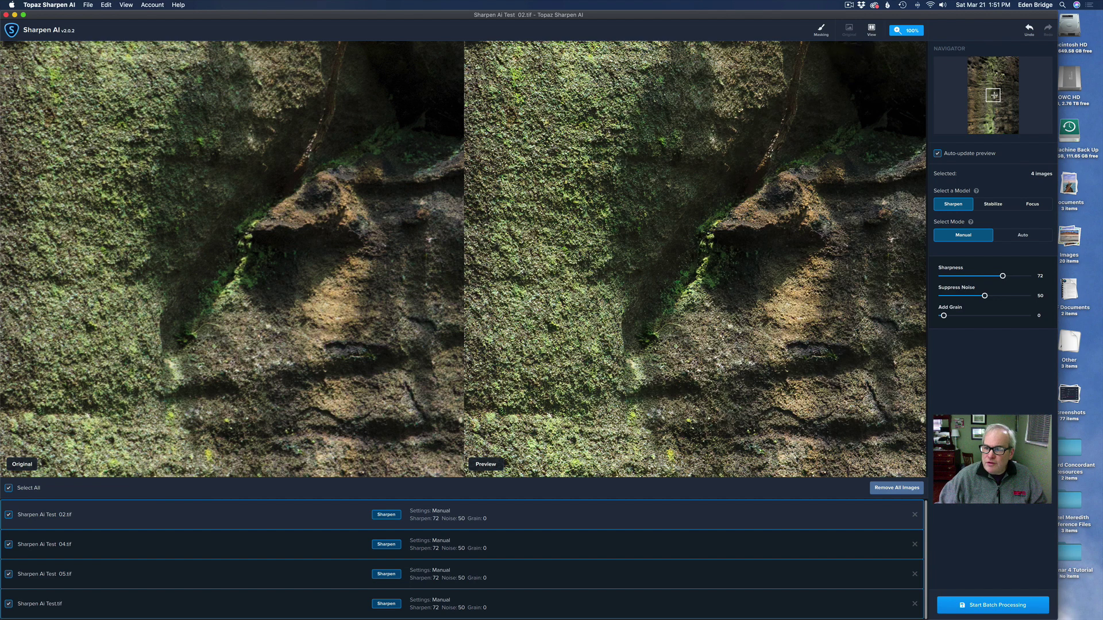
pyautogui.moveTo(994, 95)
pyautogui.mouseDown()
pyautogui.moveTo(983, 92)
pyautogui.moveTo(995, 93)
pyautogui.mouseUp()
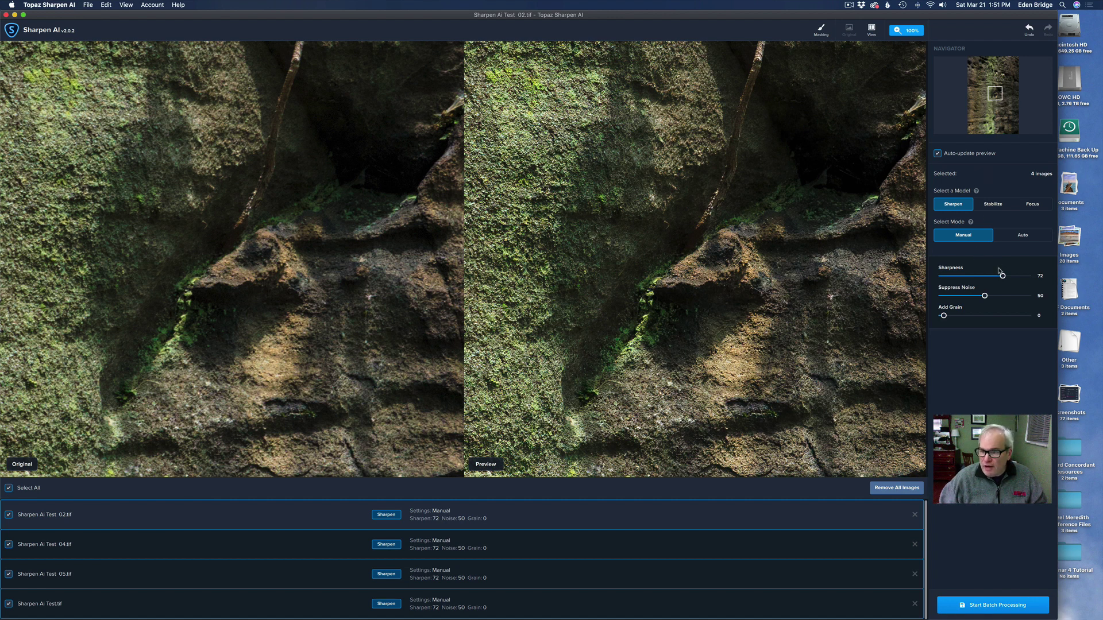
# Put all four photos on the Sharpen model in Auto mode, after briefly trying Stabilize
pyautogui.click(994, 204)
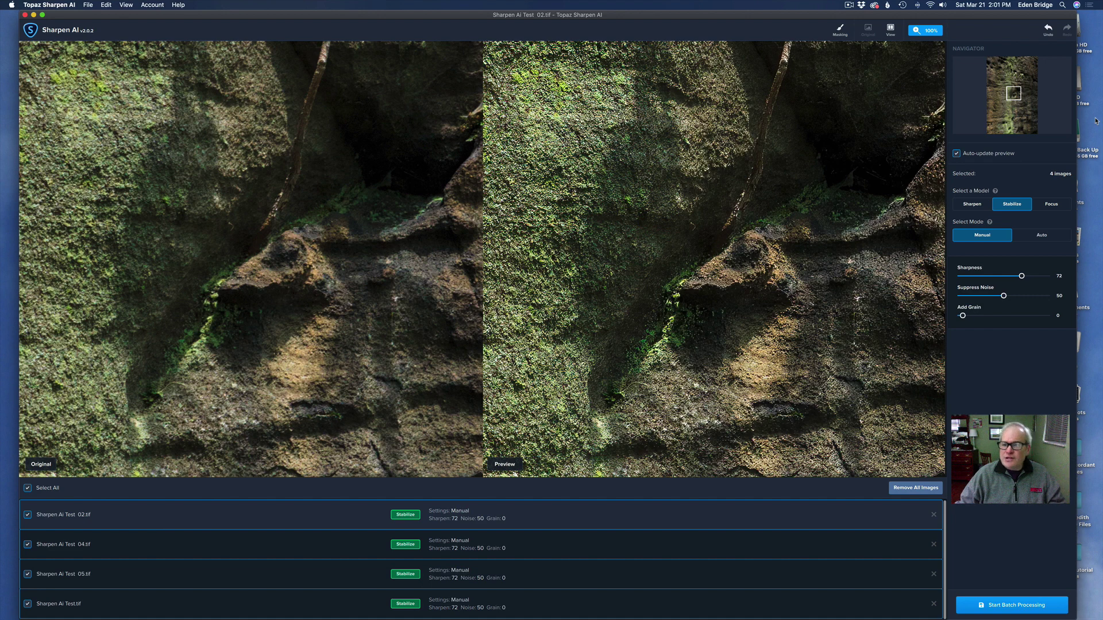
pyautogui.click(974, 205)
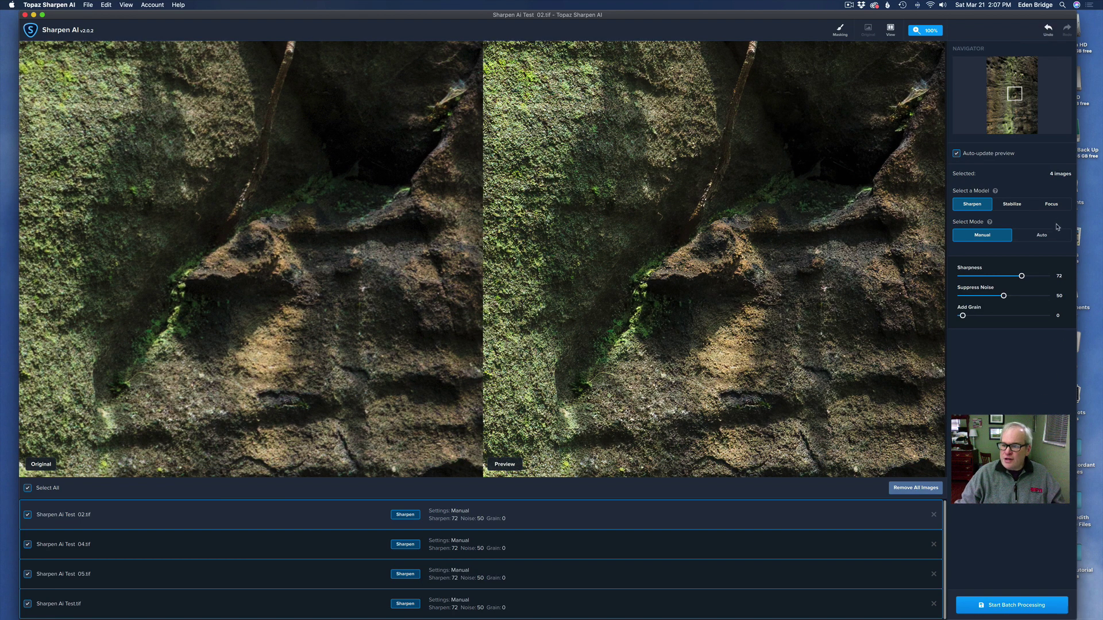
pyautogui.click(1043, 235)
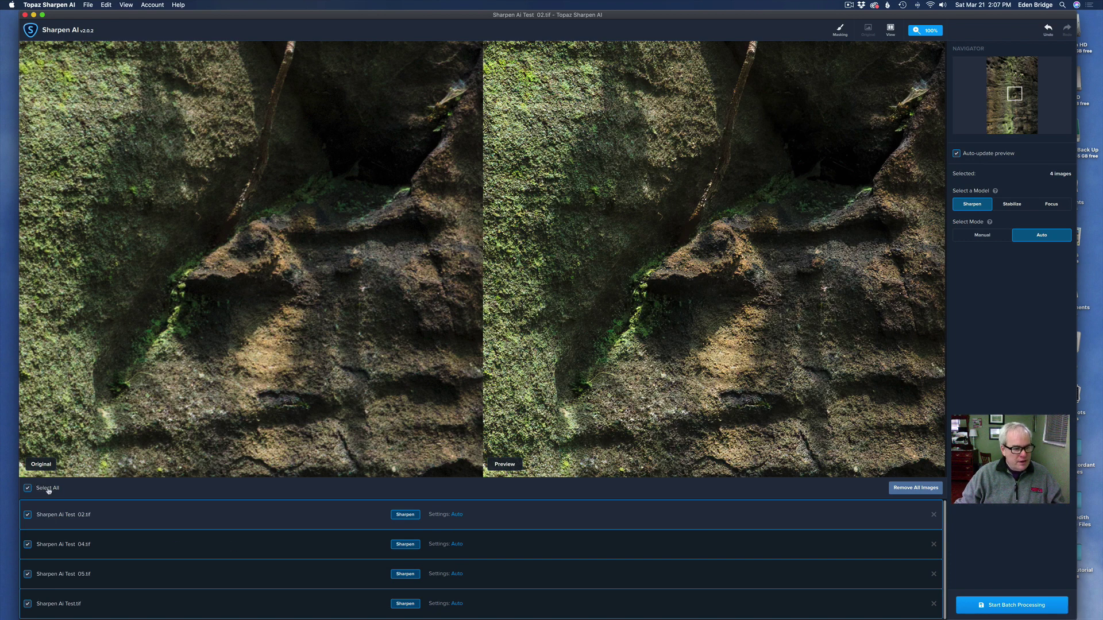
# Check only Sharpen Ai Test 02.tif and preview it in Split View
pyautogui.click(28, 489)
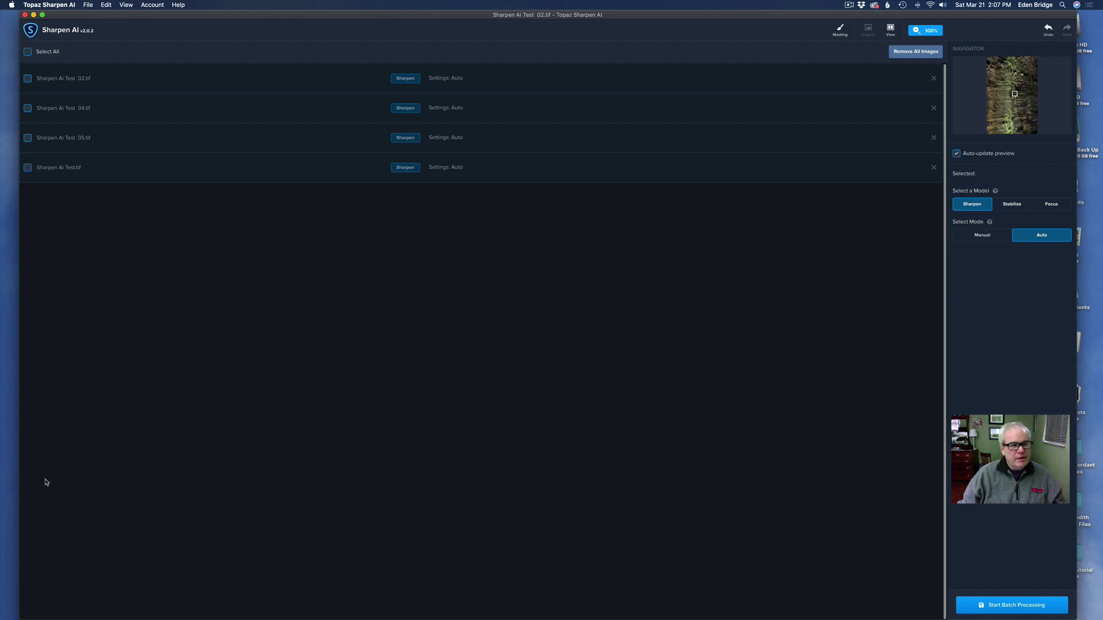
pyautogui.click(185, 80)
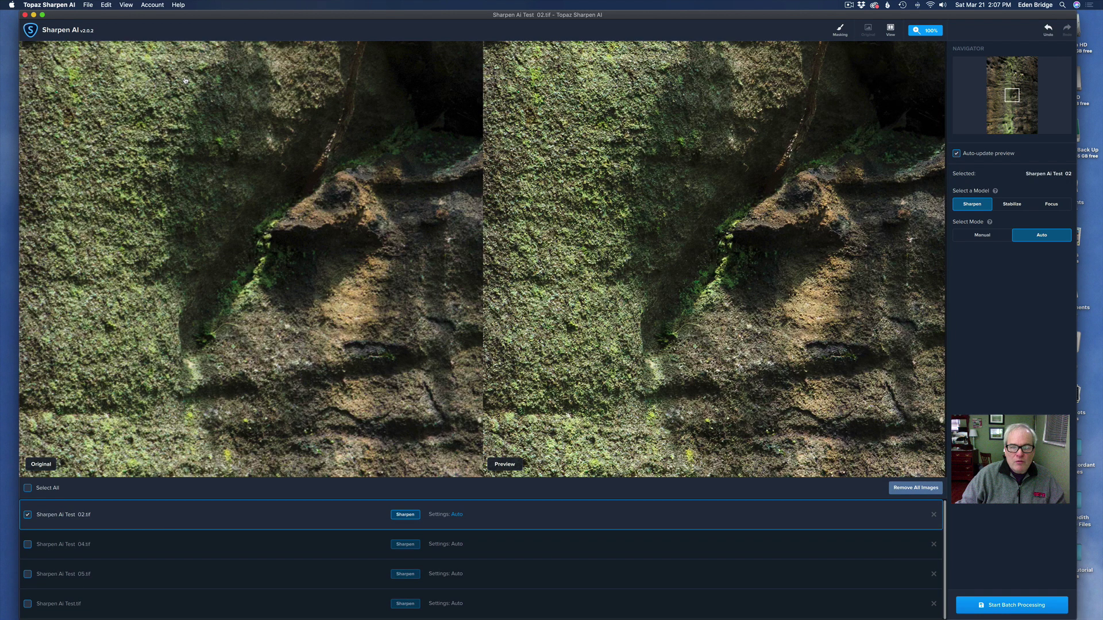
pyautogui.click(890, 30)
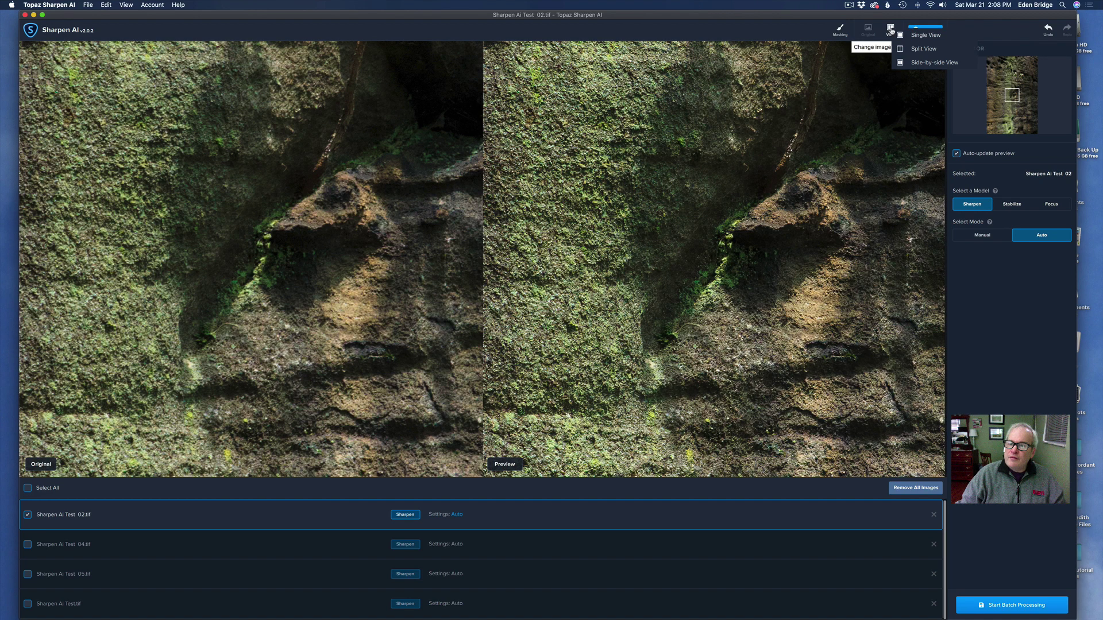
pyautogui.click(913, 50)
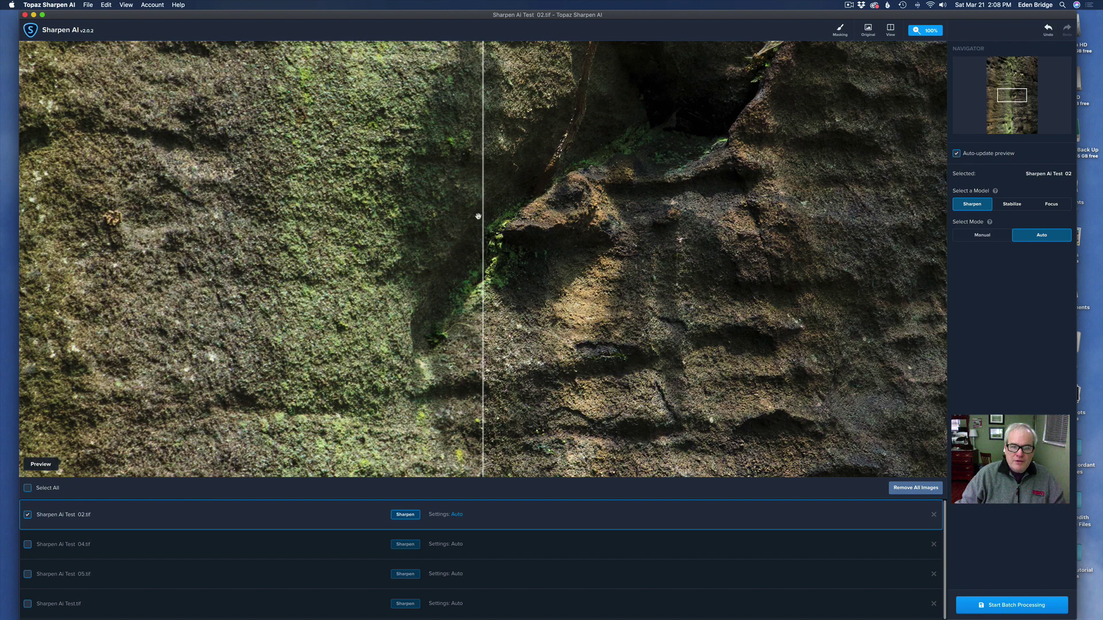
pyautogui.moveTo(481, 216)
pyautogui.mouseDown()
pyautogui.moveTo(152, 218)
pyautogui.moveTo(854, 219)
pyautogui.moveTo(233, 219)
pyautogui.moveTo(479, 219)
pyautogui.mouseUp()
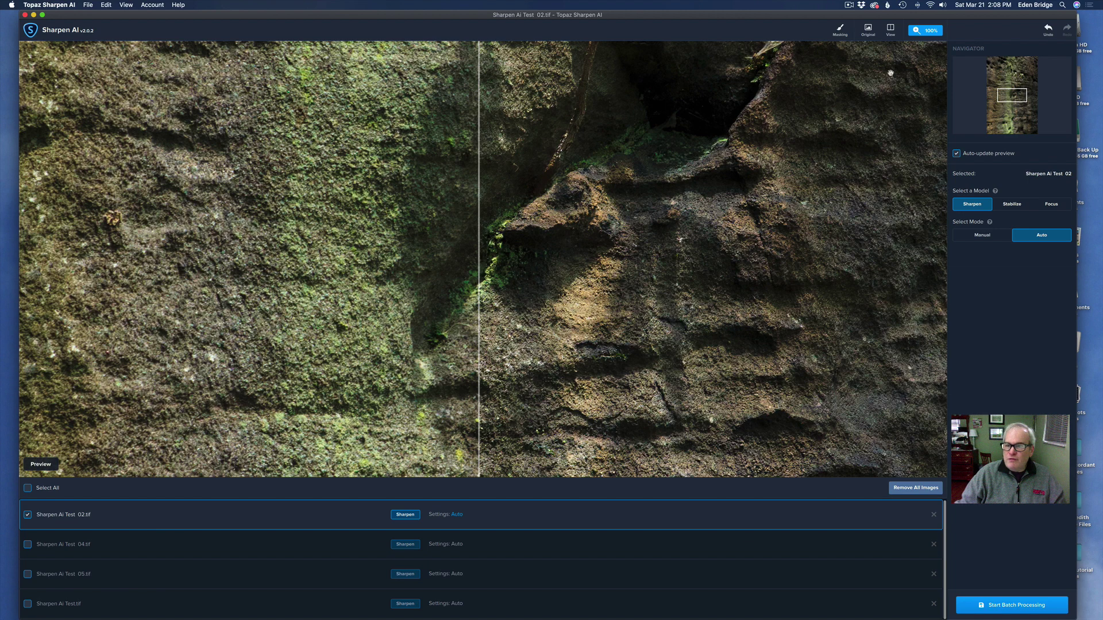
# Return to Side-by-side View and pan both previews with the Navigator
pyautogui.click(891, 32)
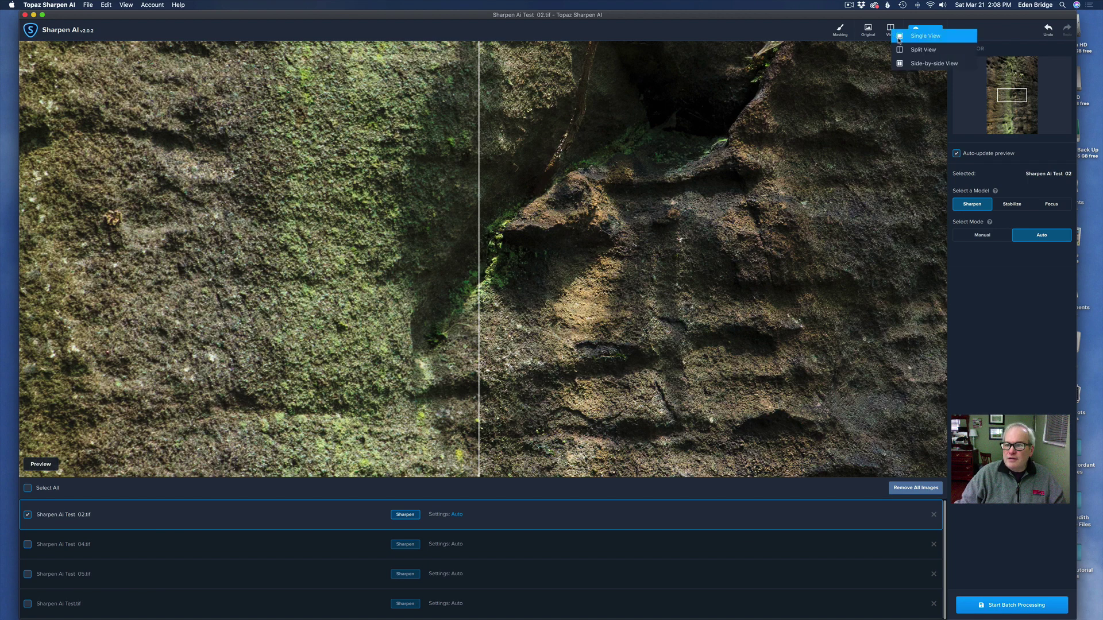
pyautogui.click(919, 63)
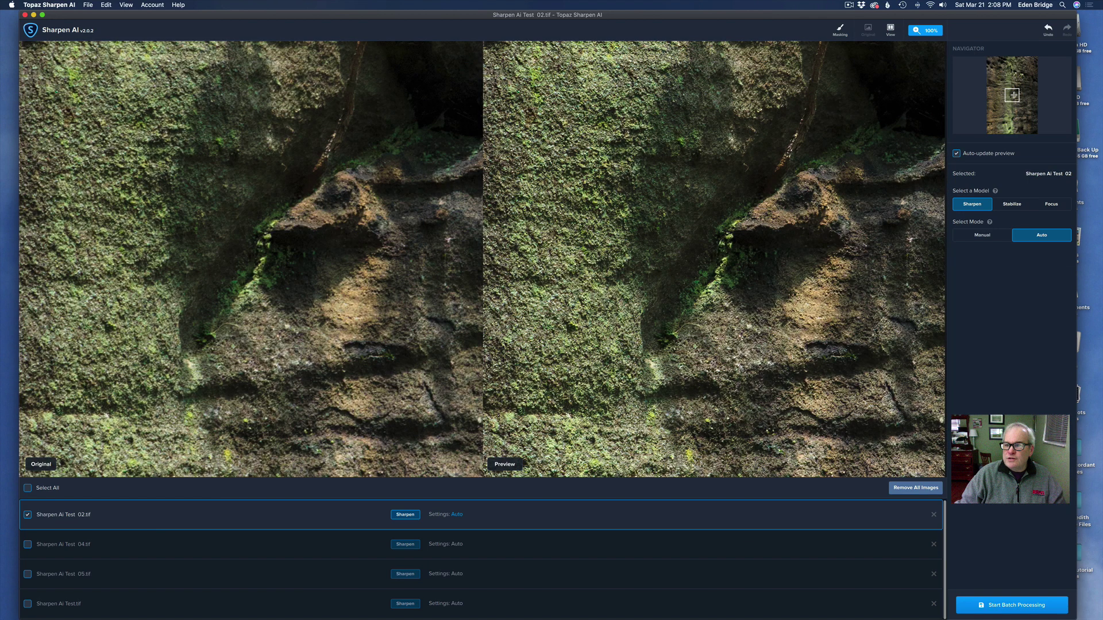
pyautogui.moveTo(1012, 95); pyautogui.dragTo(1001, 93)
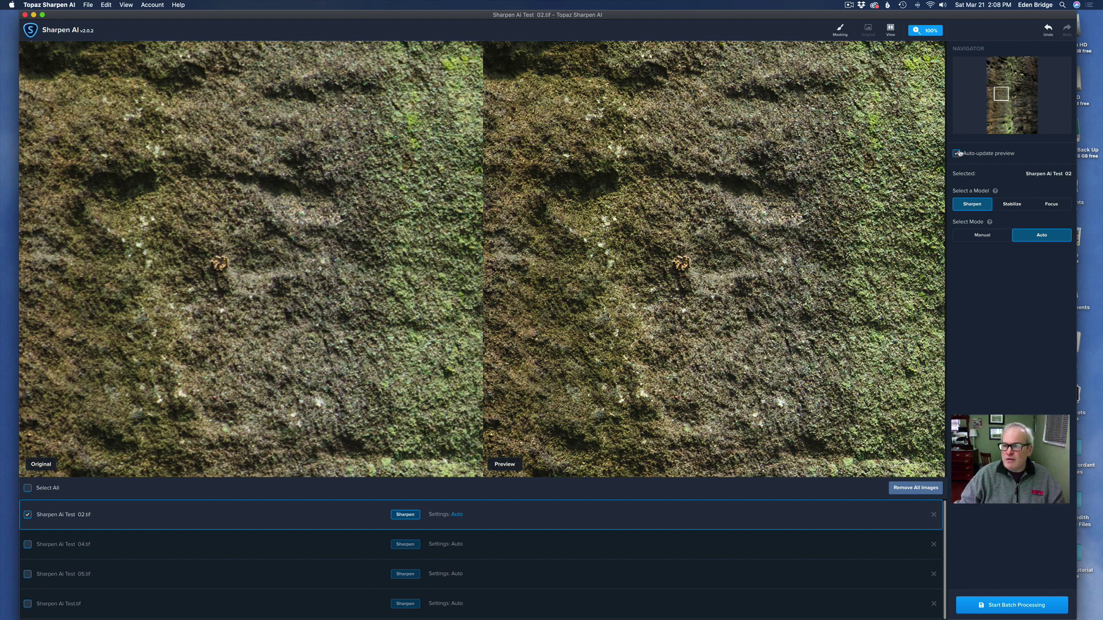
# Set Sharpen Ai Test 02.tif to Manual mode with Sharpen 50, Noise 50, Grain 0
pyautogui.moveTo(1010, 93); pyautogui.dragTo(1017, 93)
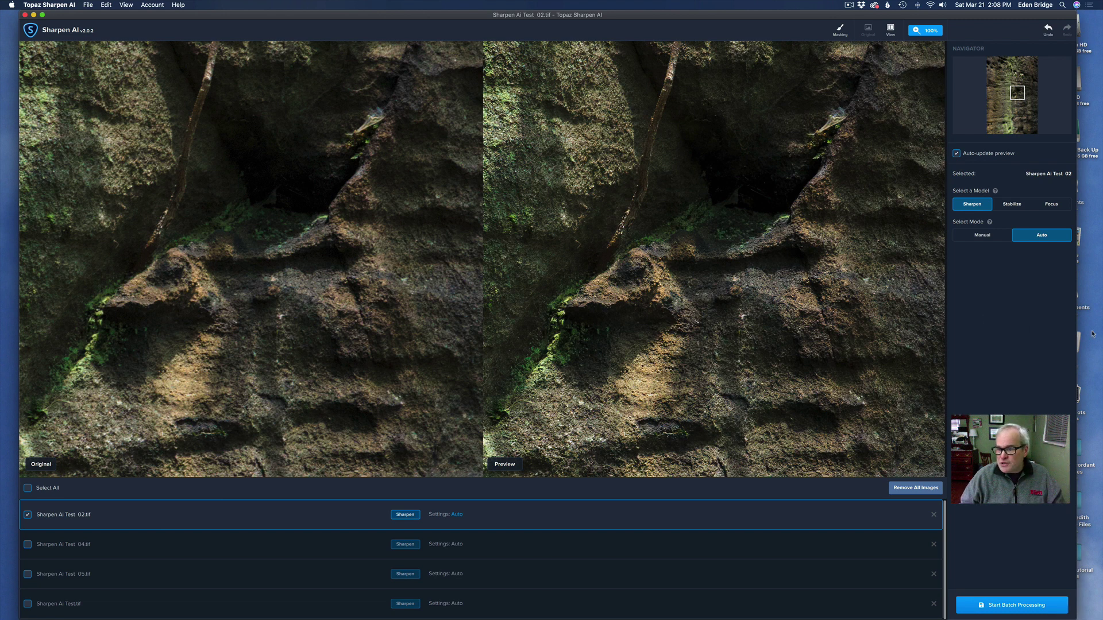
pyautogui.click(986, 236)
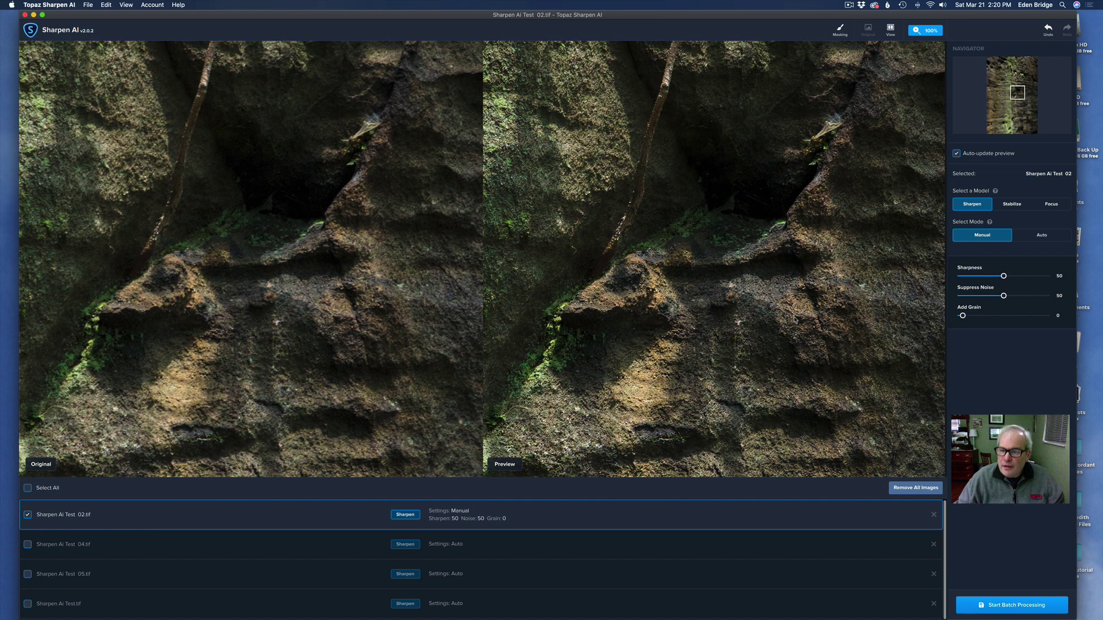
pyautogui.moveTo(1017, 92); pyautogui.dragTo(1018, 75)
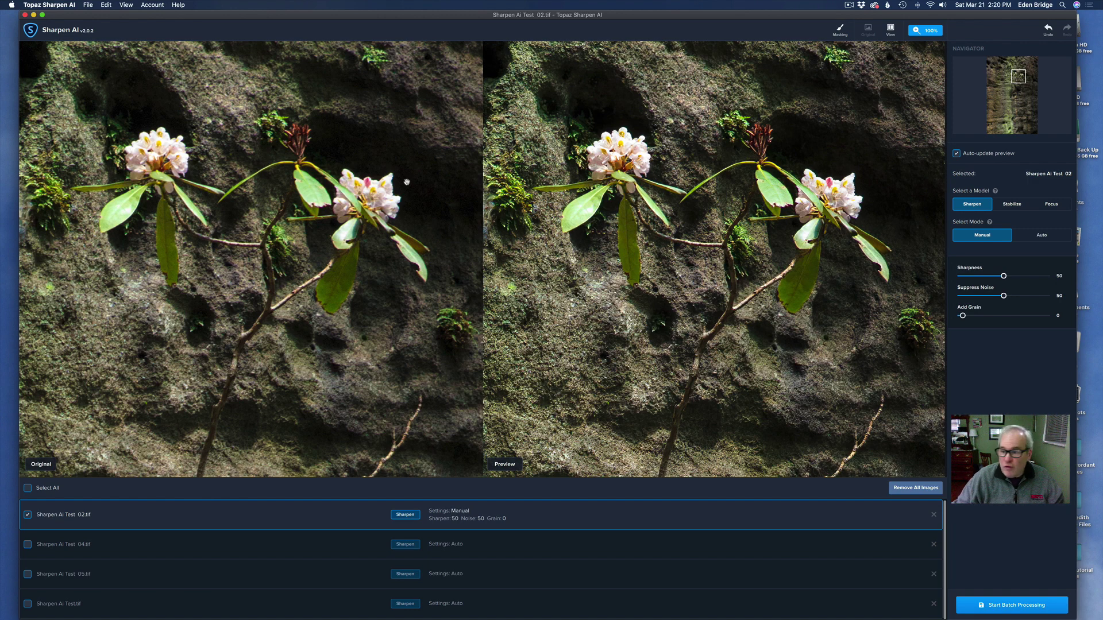
pyautogui.click(1035, 239)
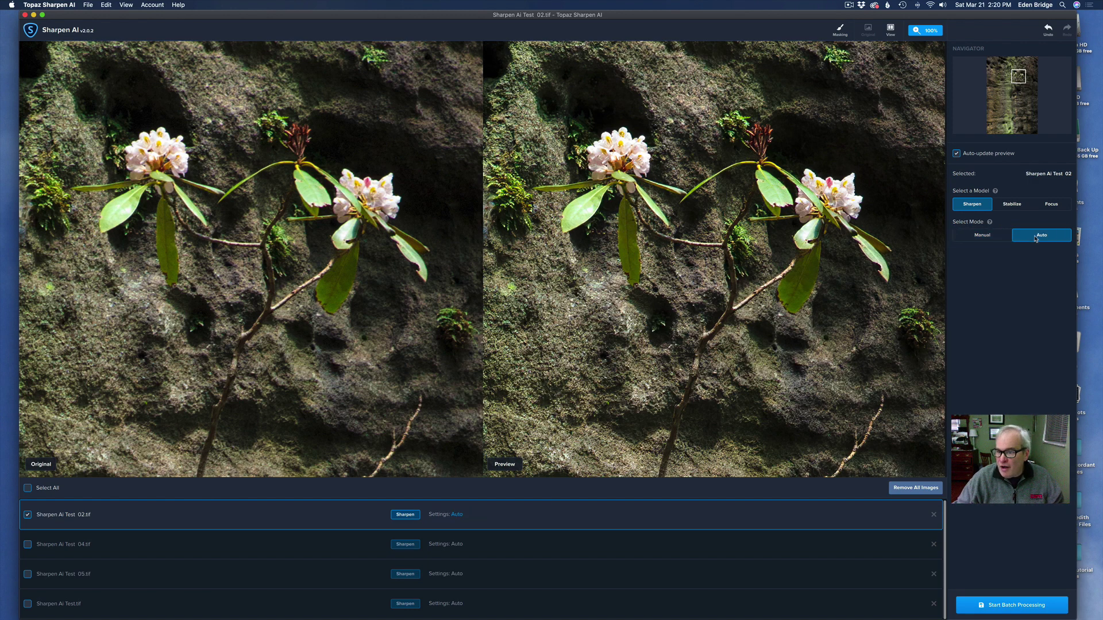
pyautogui.click(979, 236)
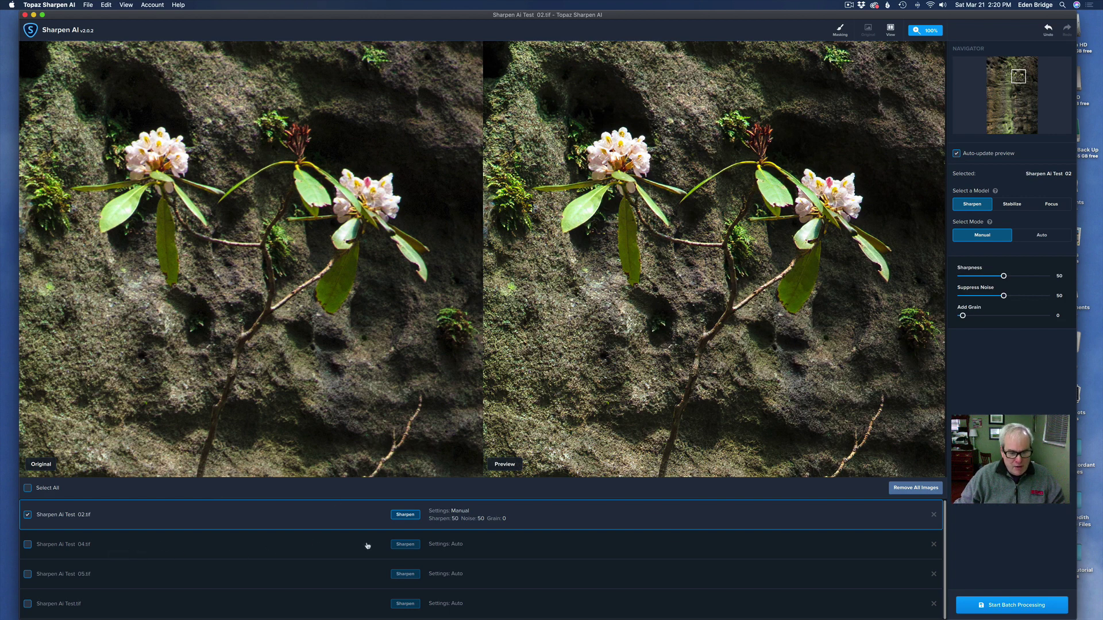
pyautogui.click(383, 549)
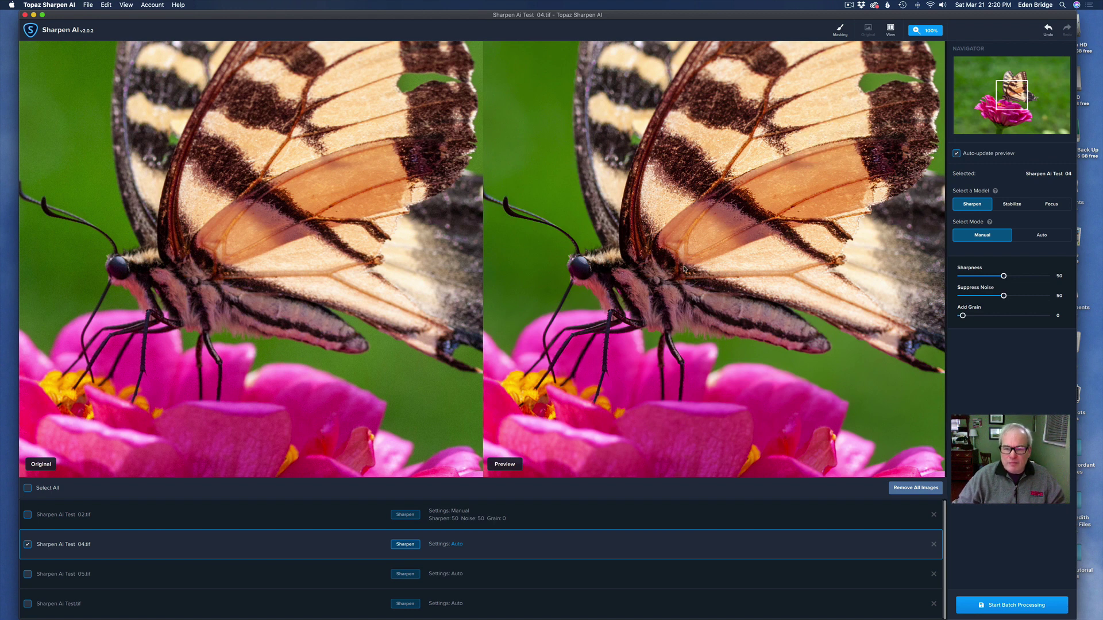
# Set butterfly photo 04.tif to Manual mode, trying Sharpness 72 before resetting it to 50
pyautogui.moveTo(684, 247); pyautogui.dragTo(623, 268)
pyautogui.moveTo(1011, 123); pyautogui.dragTo(1005, 124)
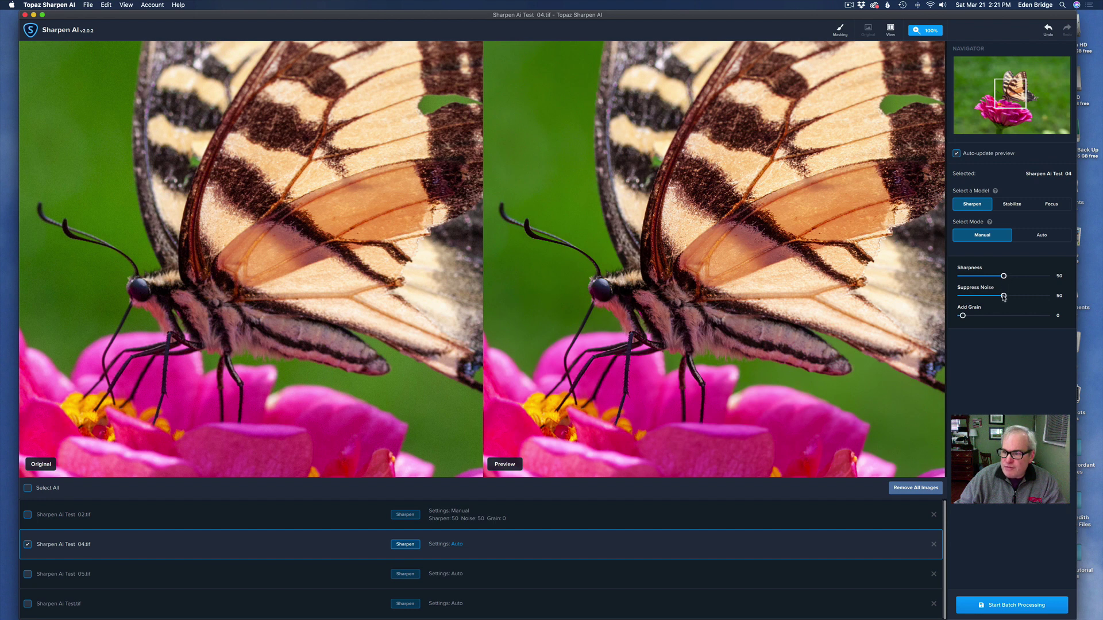
pyautogui.click(1031, 238)
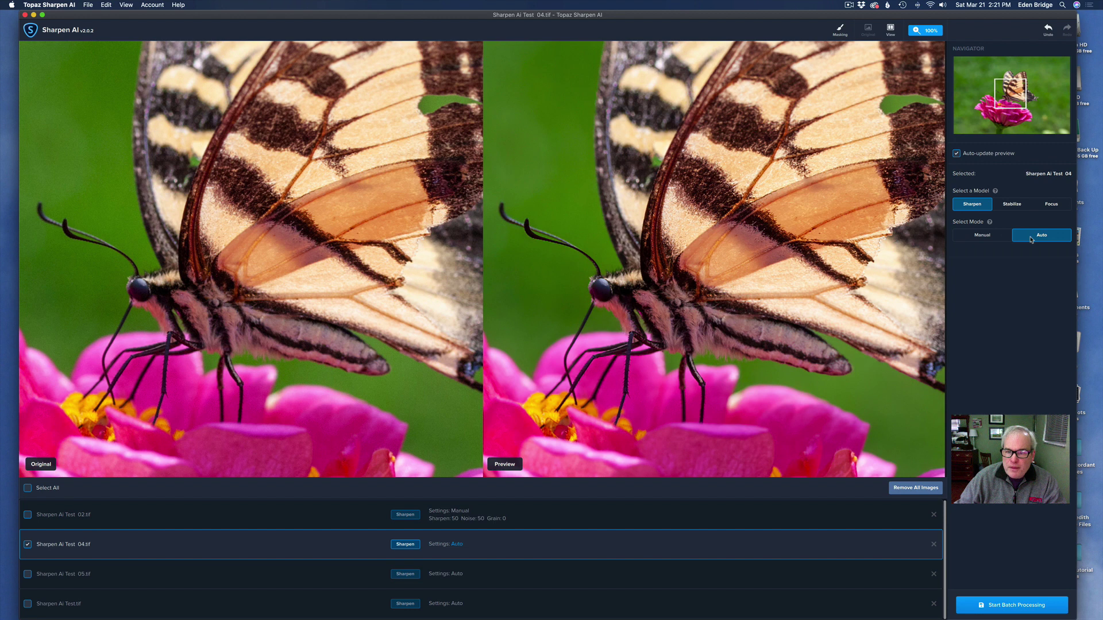
pyautogui.click(985, 235)
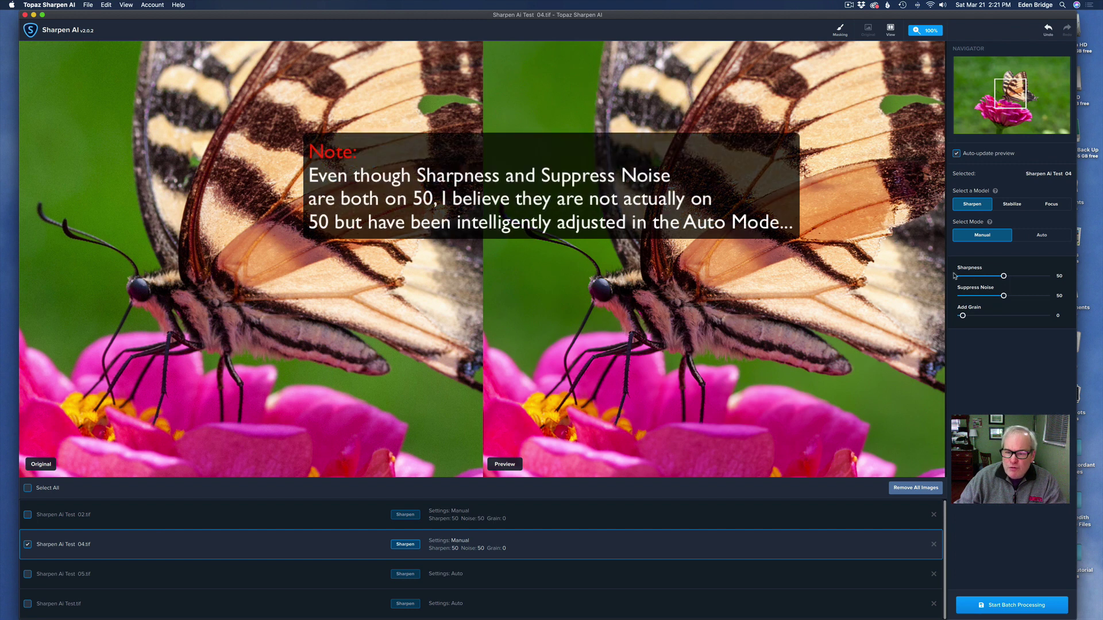
pyautogui.moveTo(1004, 277); pyautogui.dragTo(1023, 278)
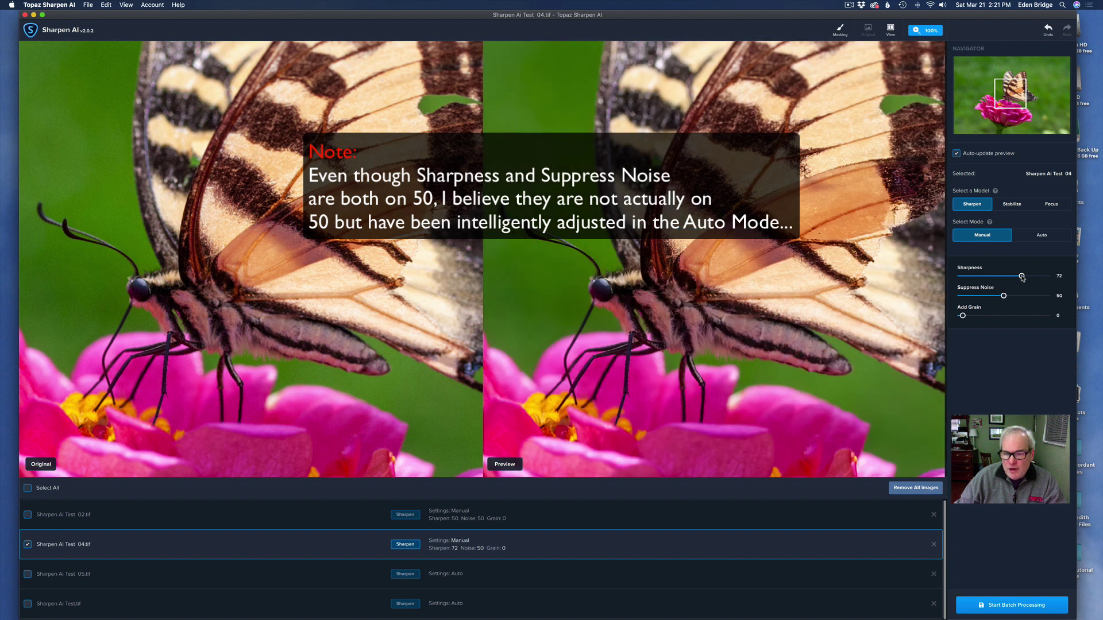
pyautogui.doubleClick(978, 274)
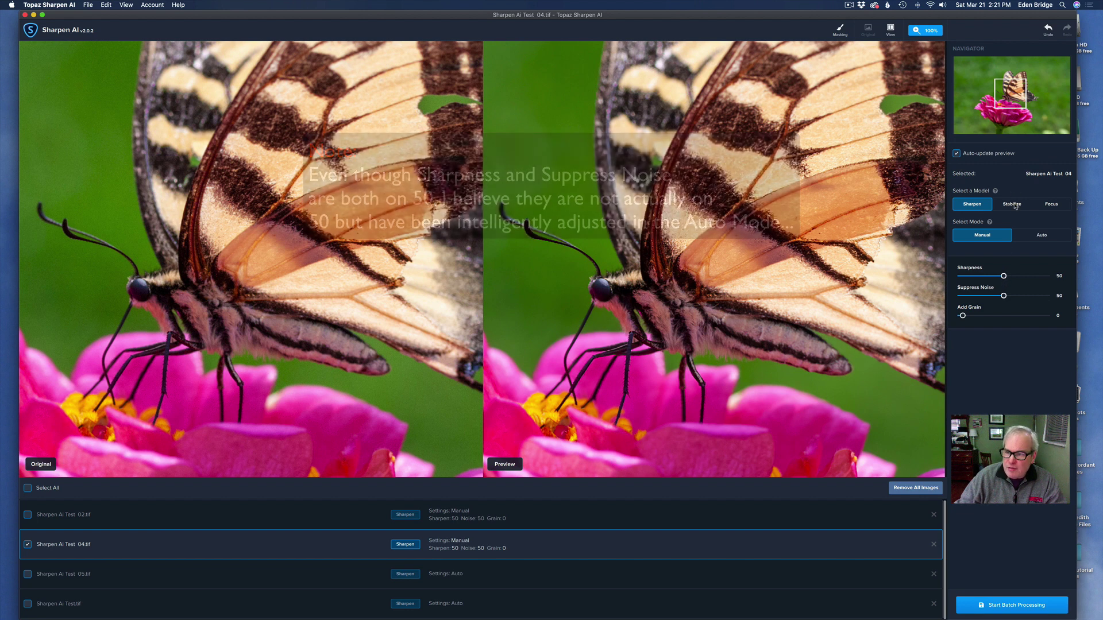
# Give butterfly photo 04.tif the Stabilize model after briefly trying Focus
pyautogui.click(1013, 205)
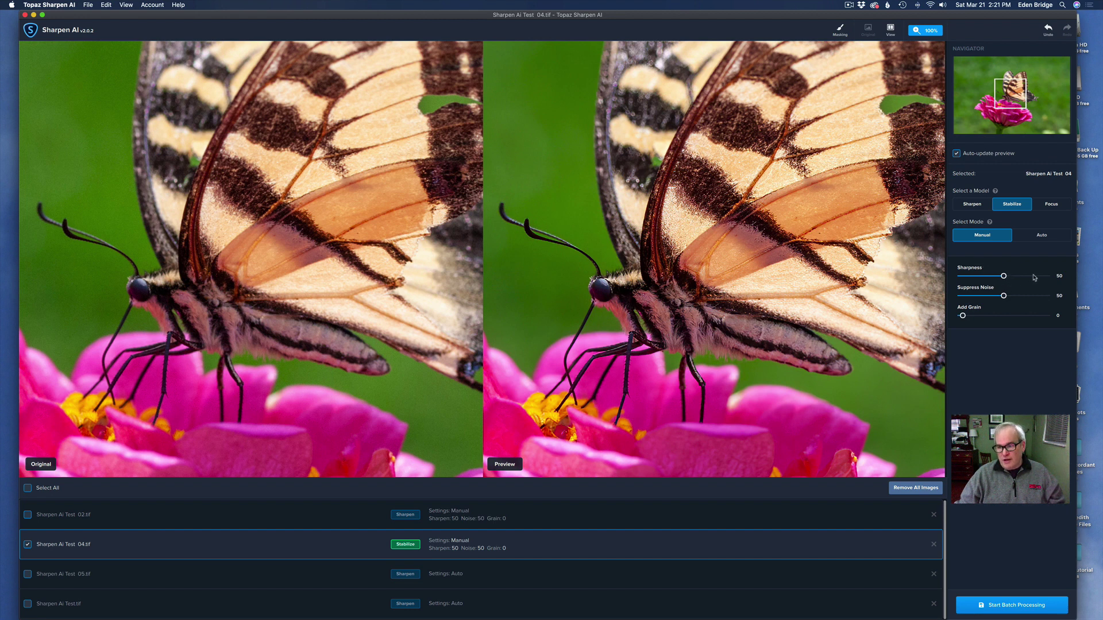
pyautogui.click(1051, 204)
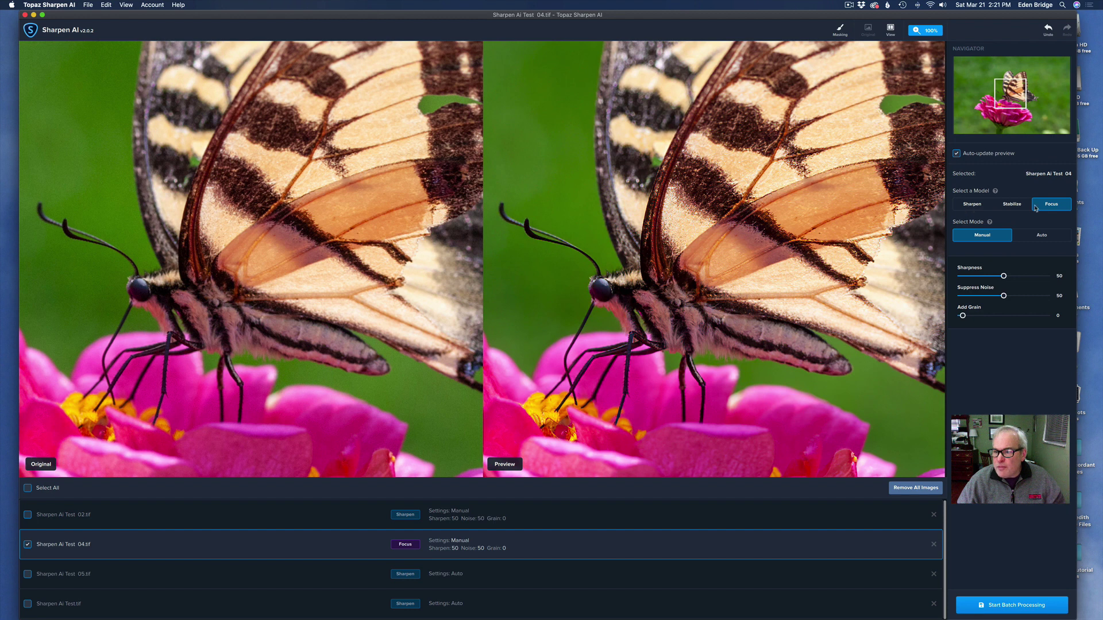
pyautogui.click(1012, 205)
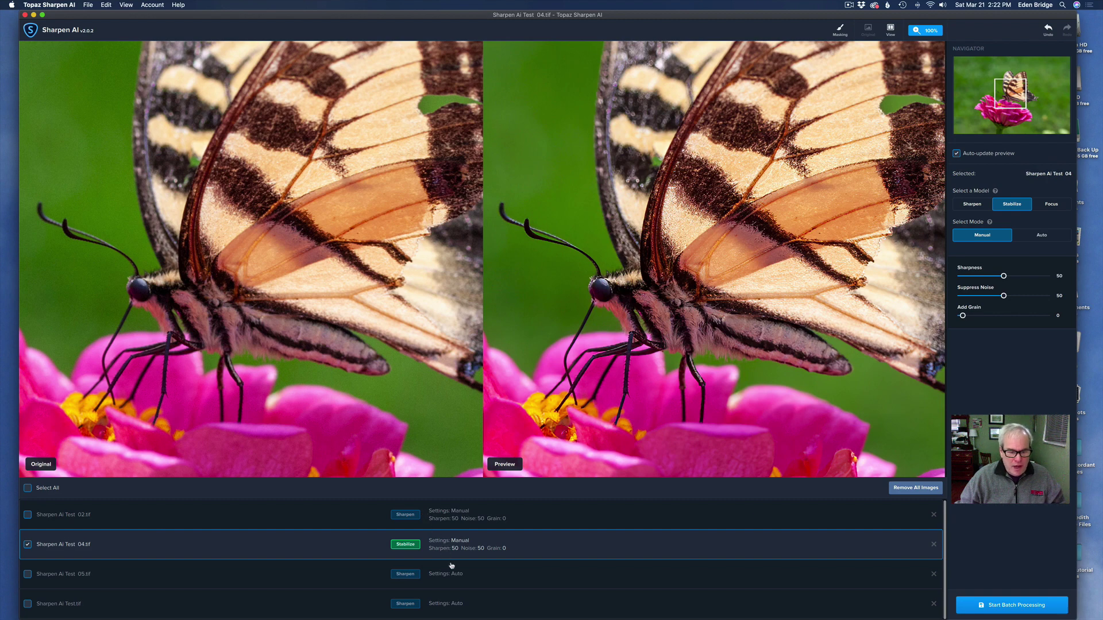
pyautogui.click(466, 574)
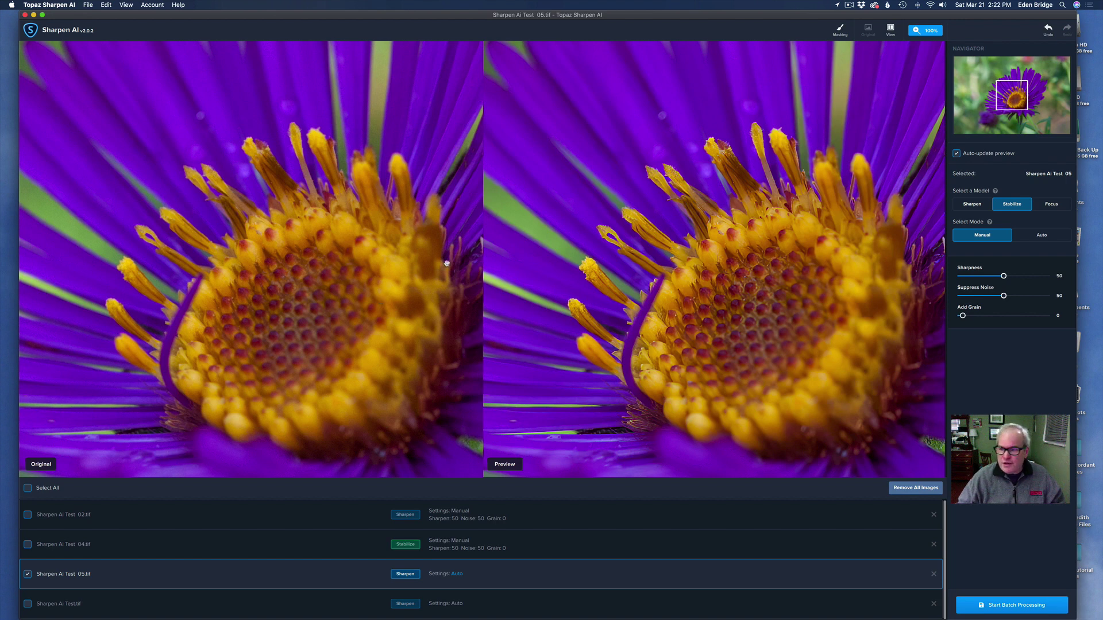
# Put flower photo 05.tif on Stabilize in Manual mode, Sharpness reset to 50 after testing 100
pyautogui.click(1047, 236)
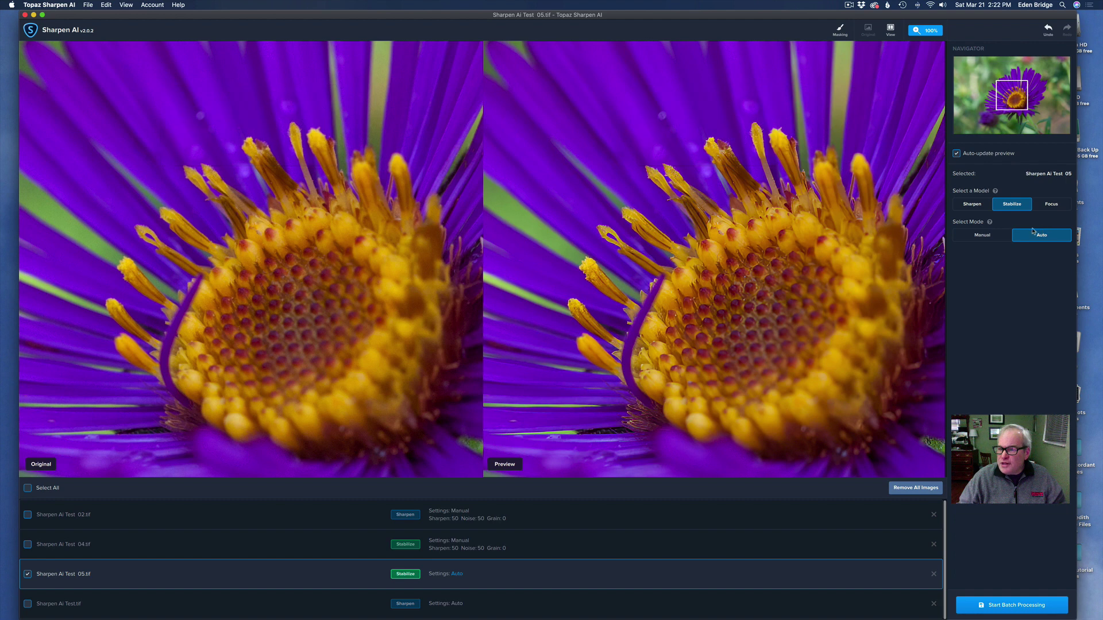
pyautogui.click(977, 206)
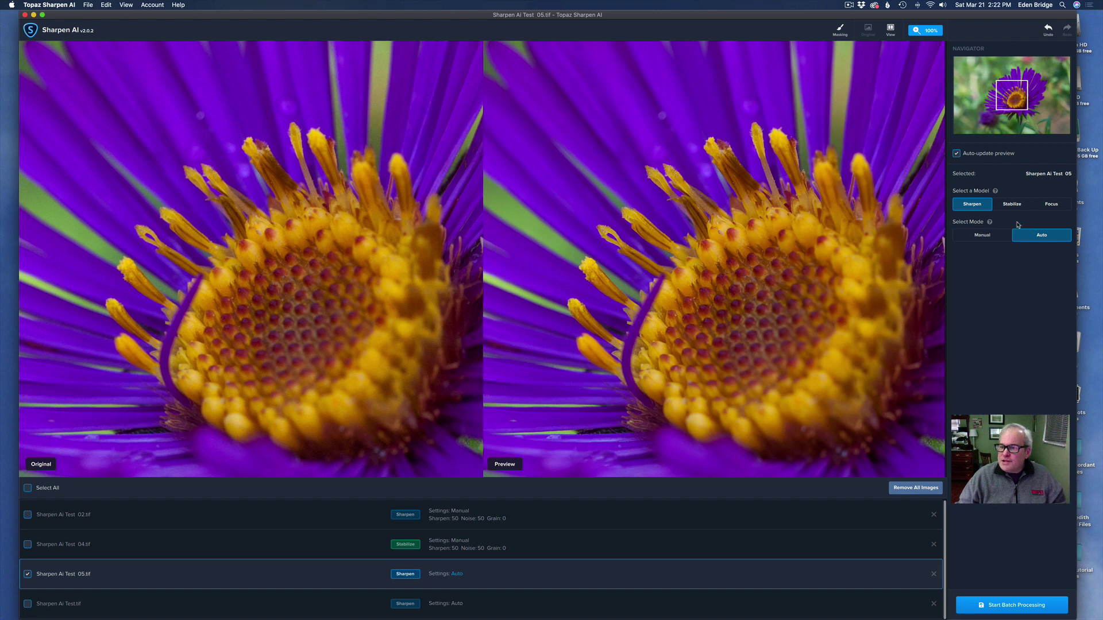
pyautogui.click(983, 239)
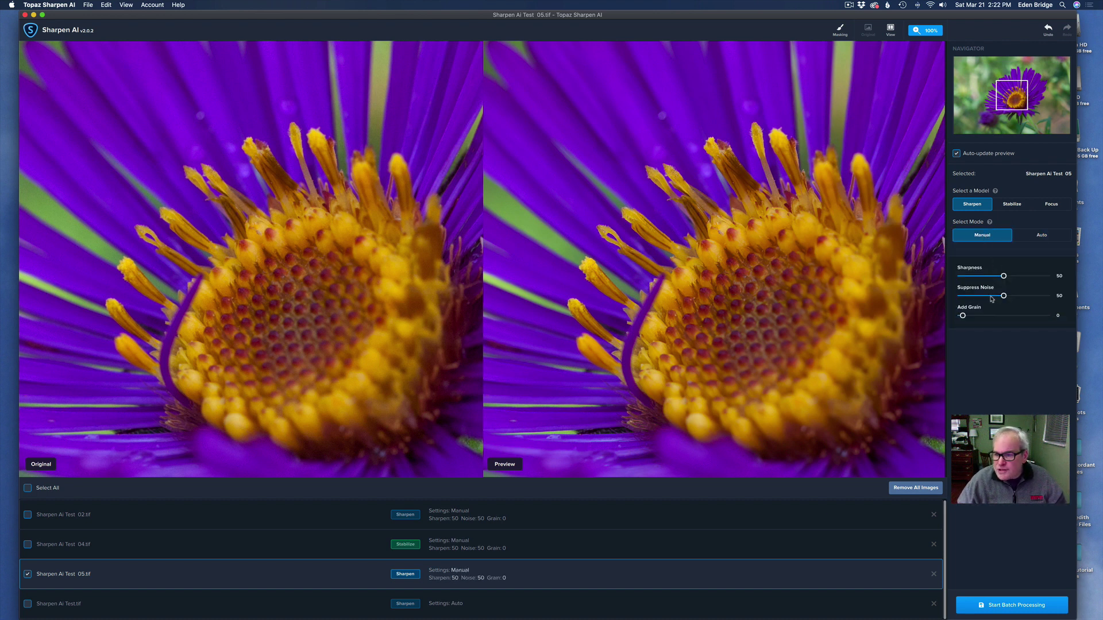
pyautogui.moveTo(1005, 277); pyautogui.dragTo(1034, 278)
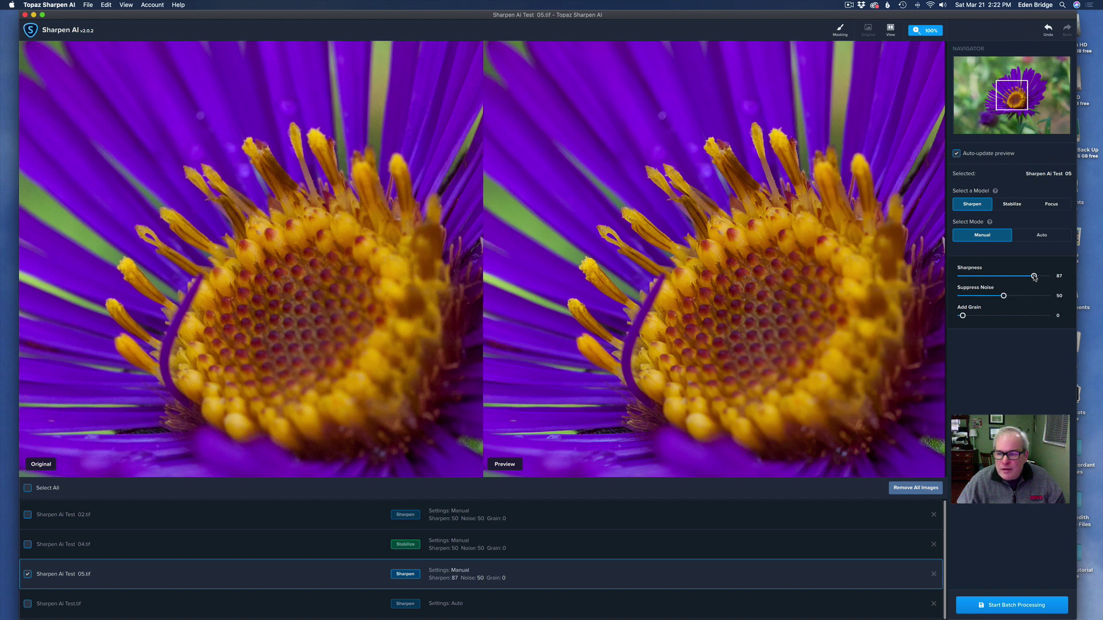
pyautogui.moveTo(1034, 277); pyautogui.dragTo(1046, 277)
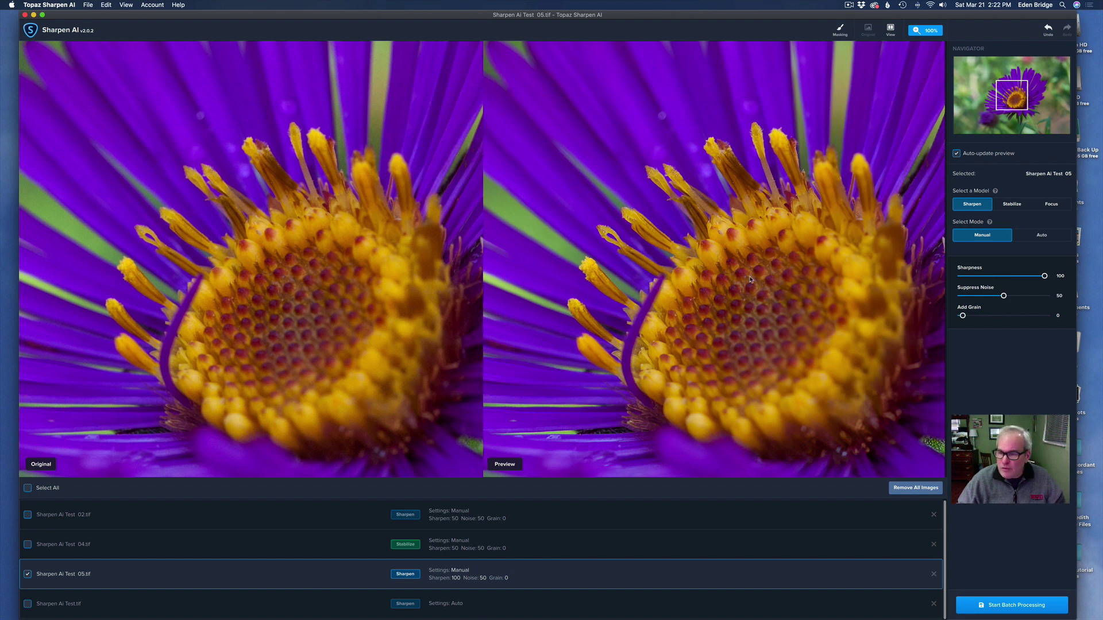
pyautogui.doubleClick(979, 270)
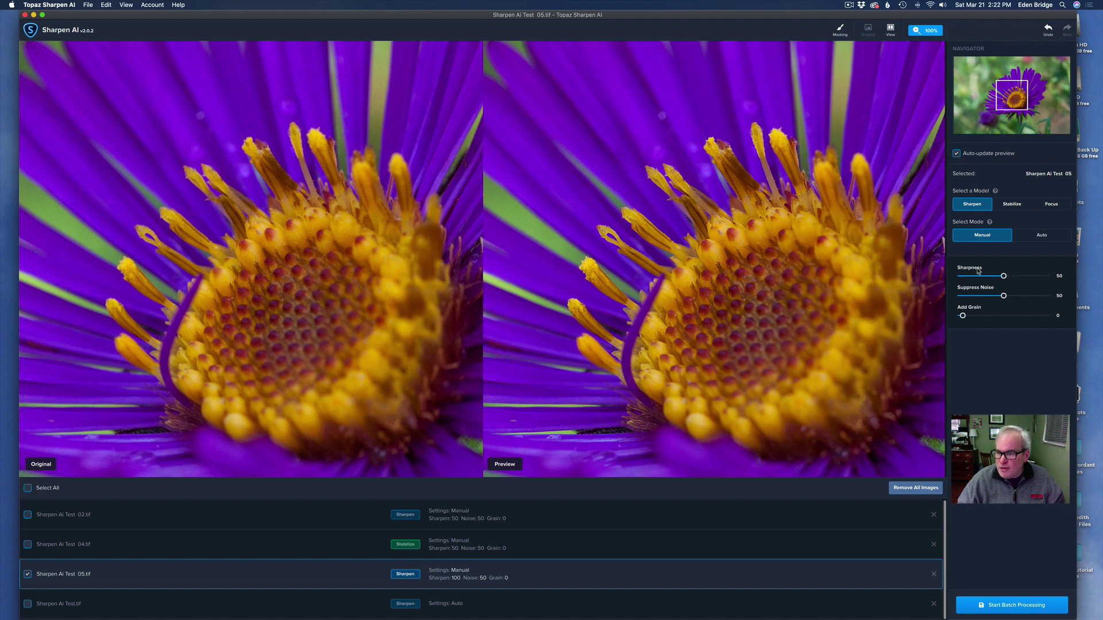
pyautogui.click(1012, 204)
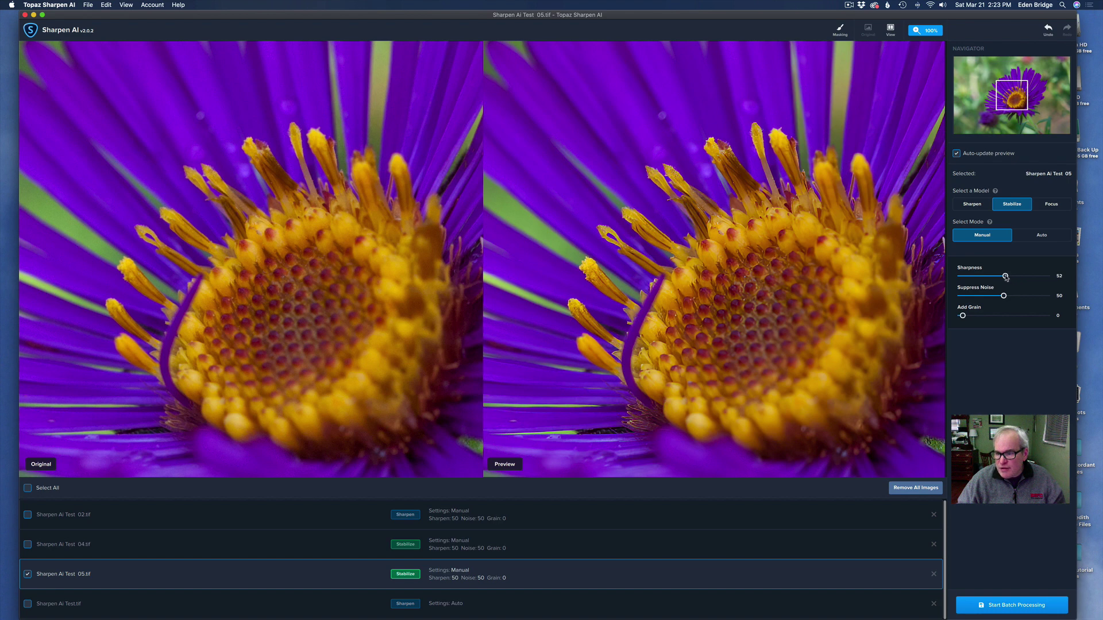
# Set flower photo 05.tif's Sharpness to 67, checking the lower petals and flower centre
pyautogui.moveTo(1006, 277); pyautogui.dragTo(1017, 277)
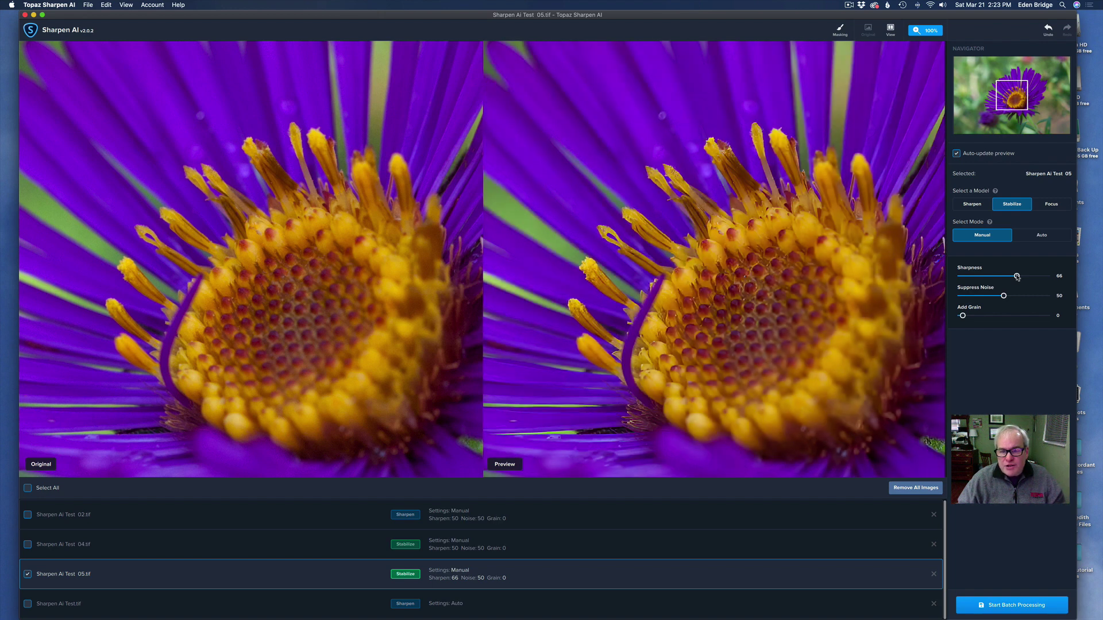
pyautogui.moveTo(1017, 277); pyautogui.dragTo(1046, 276)
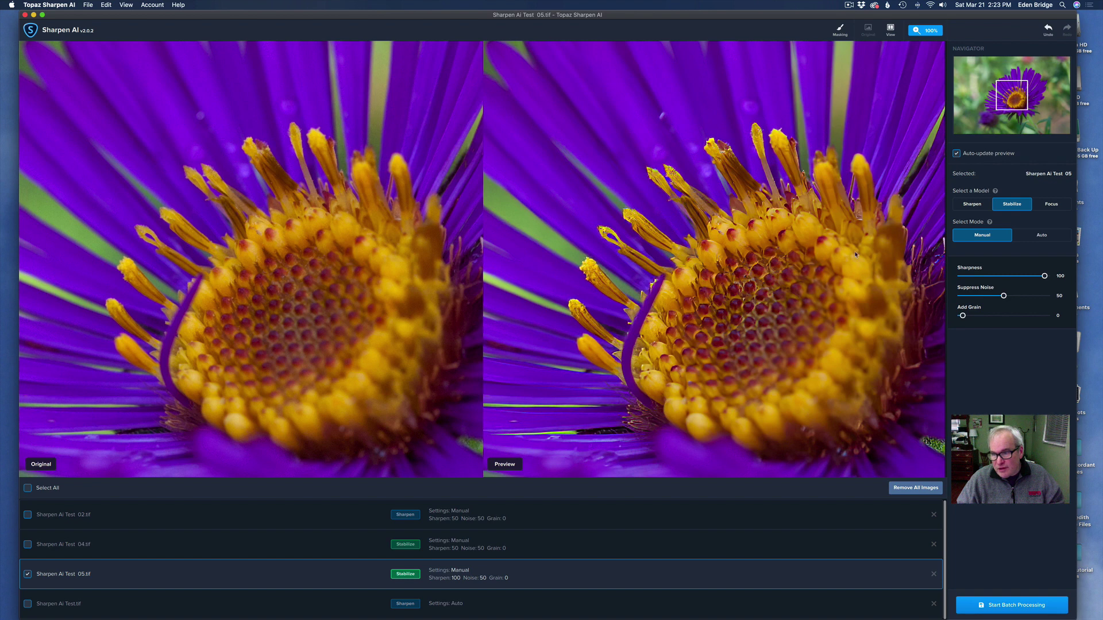
pyautogui.moveTo(1017, 101); pyautogui.dragTo(1023, 112)
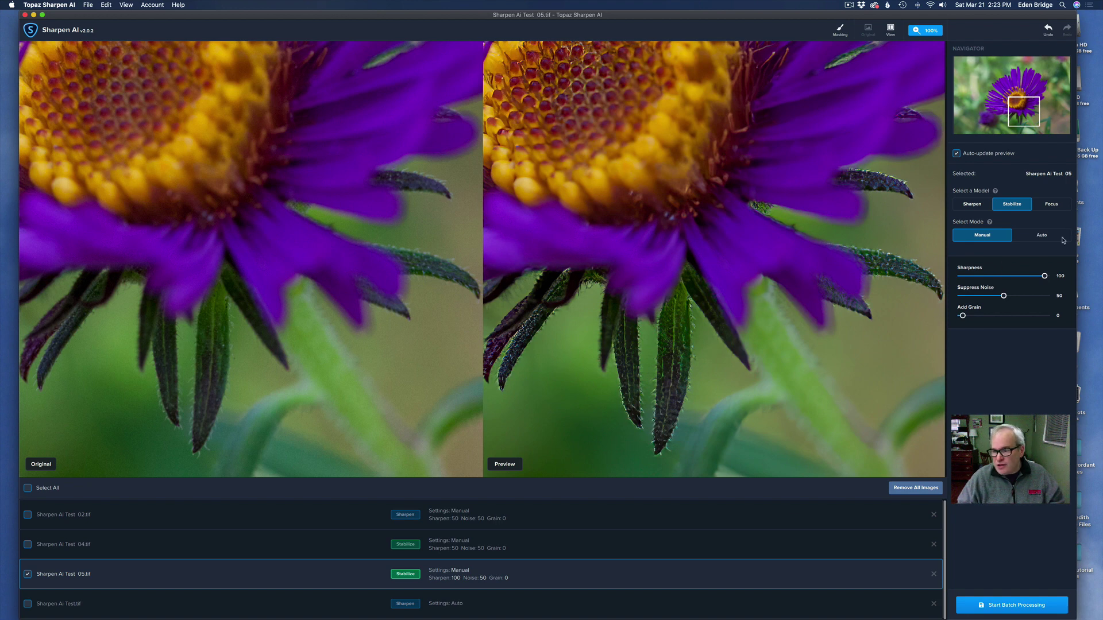
pyautogui.click(1017, 276)
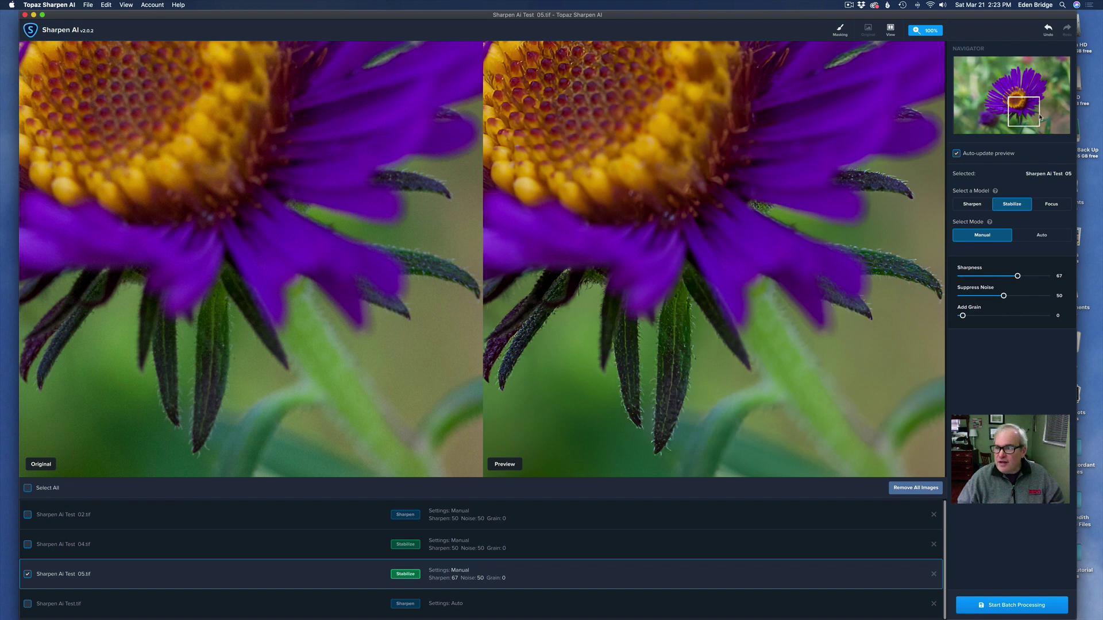
pyautogui.moveTo(1020, 111); pyautogui.dragTo(1019, 102)
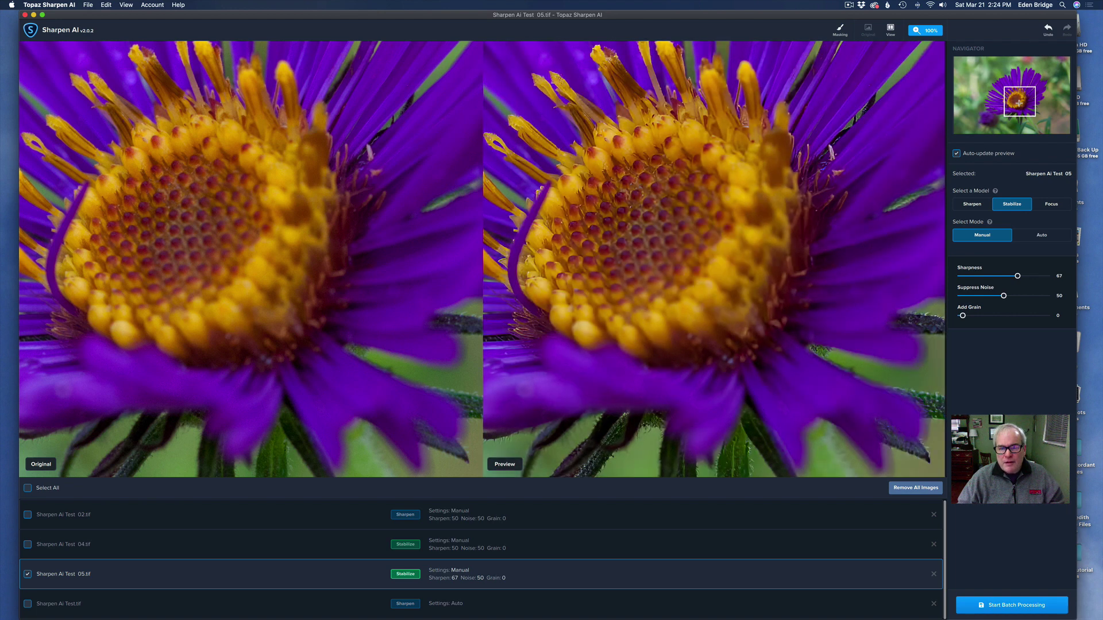
# Try the Focus model on flower photo 05.tif, then return it to Stabilize at Sharpness 50
pyautogui.click(1056, 205)
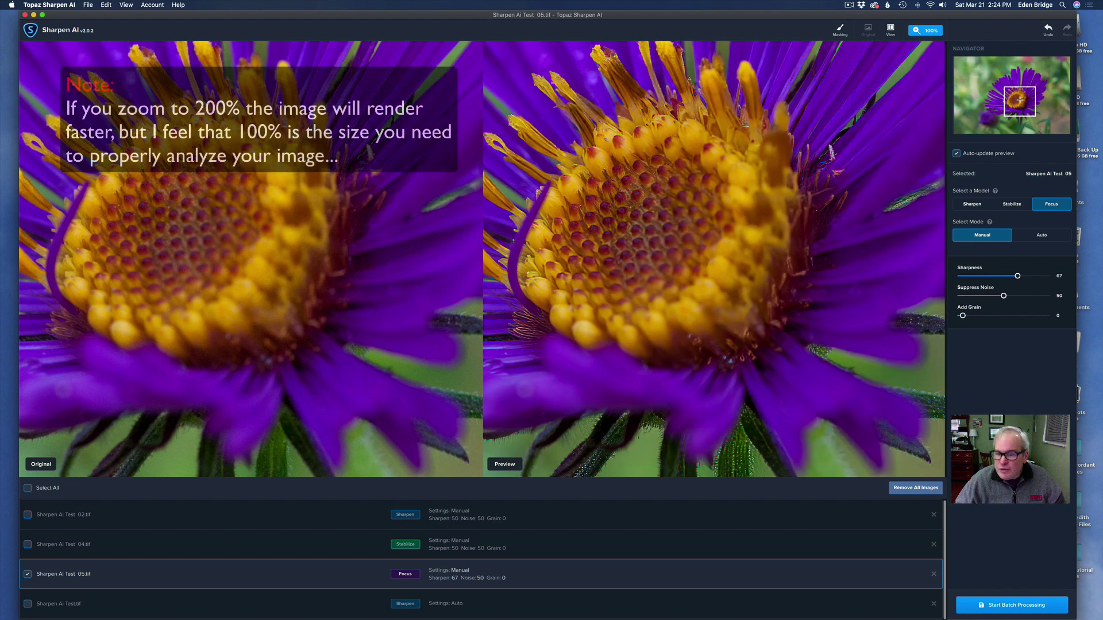
pyautogui.moveTo(1022, 97); pyautogui.dragTo(1017, 111)
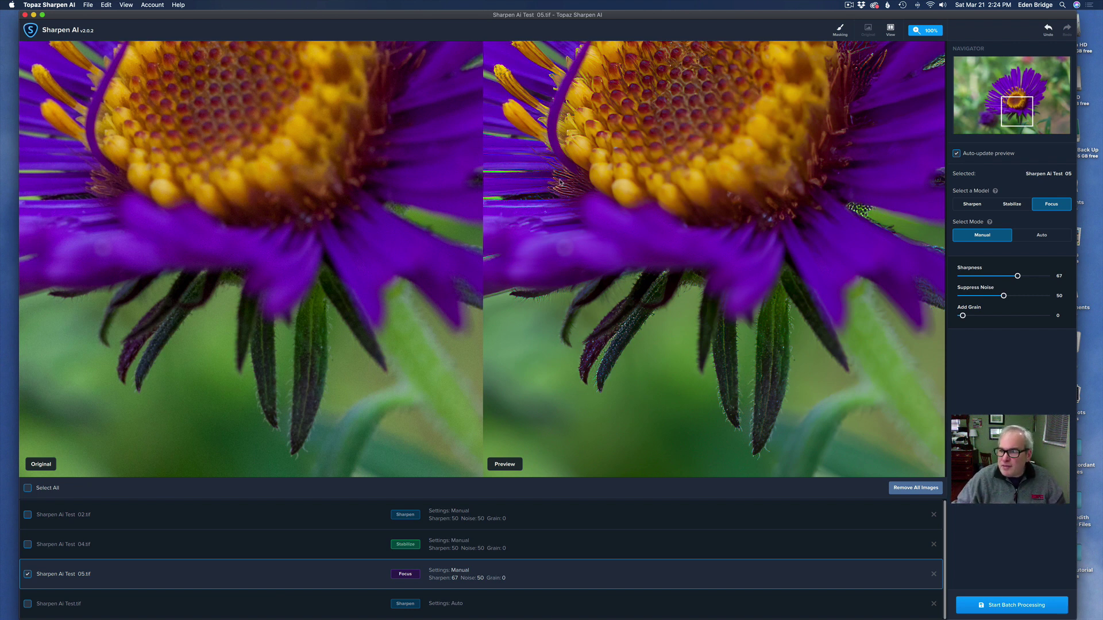
pyautogui.moveTo(1018, 279); pyautogui.dragTo(1004, 279)
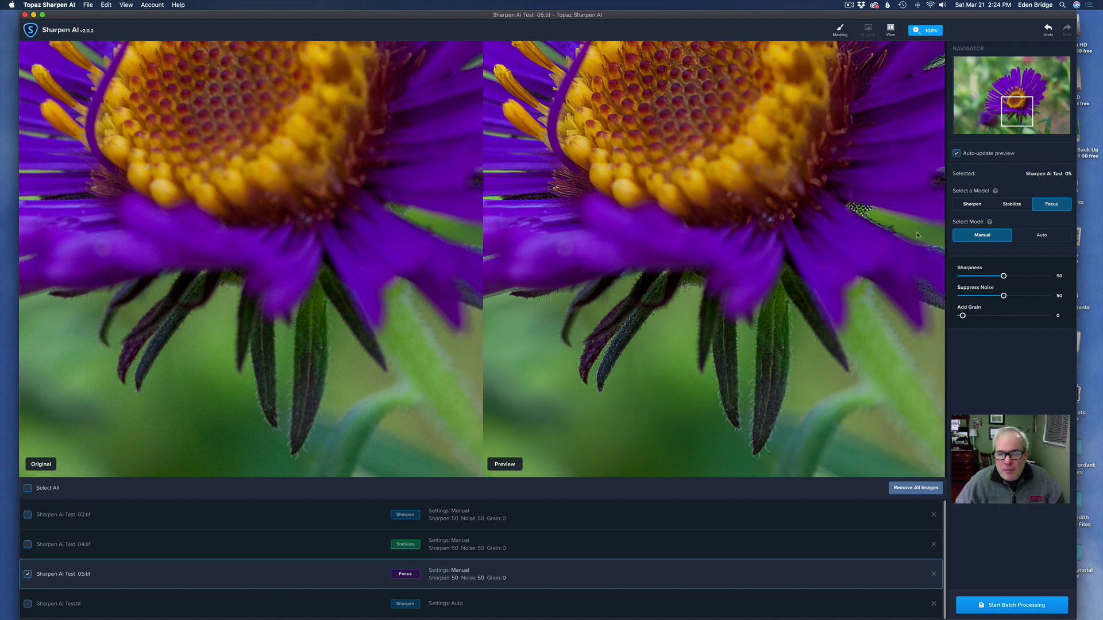
pyautogui.click(1017, 206)
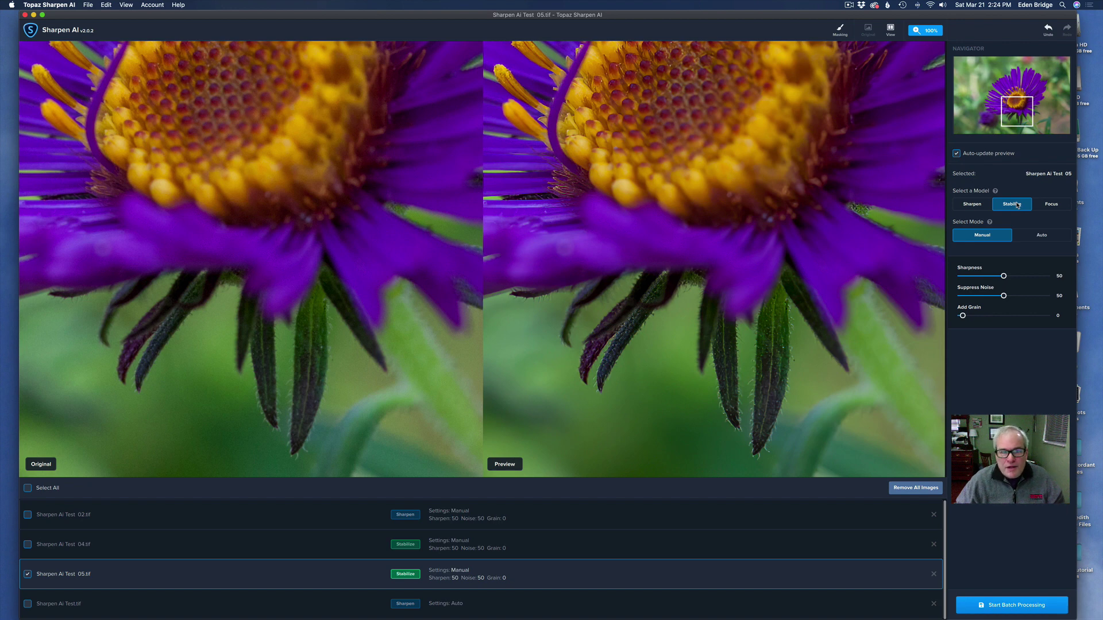
pyautogui.moveTo(1020, 101); pyautogui.dragTo(1022, 88)
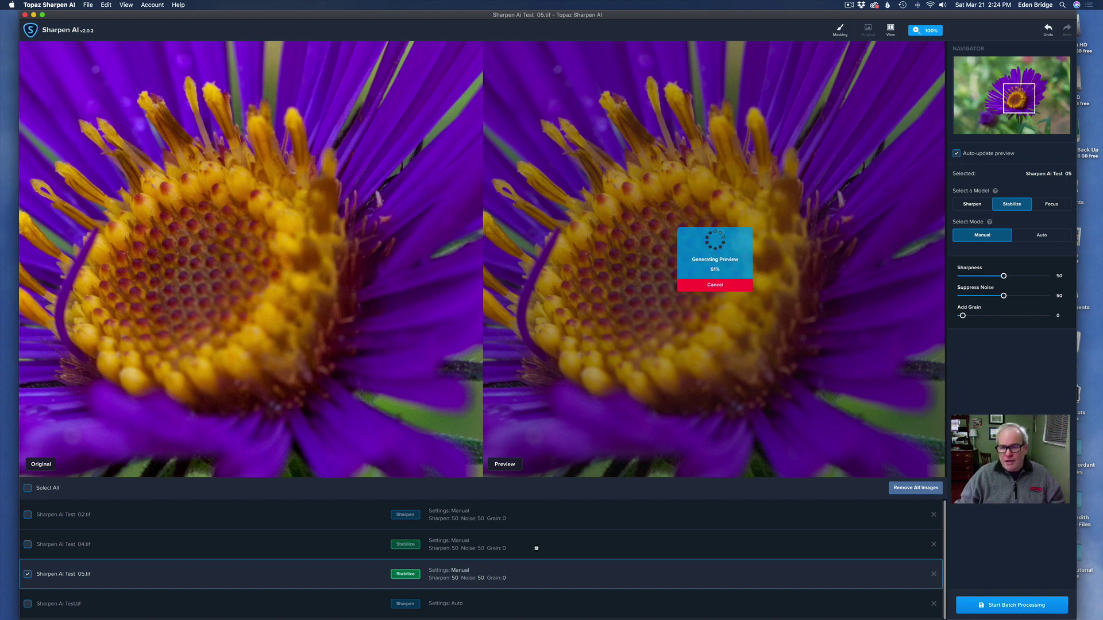
# Open the forest photo Sharpen Ai Test.tif and try the Sharpen model in Auto mode
pyautogui.click(464, 603)
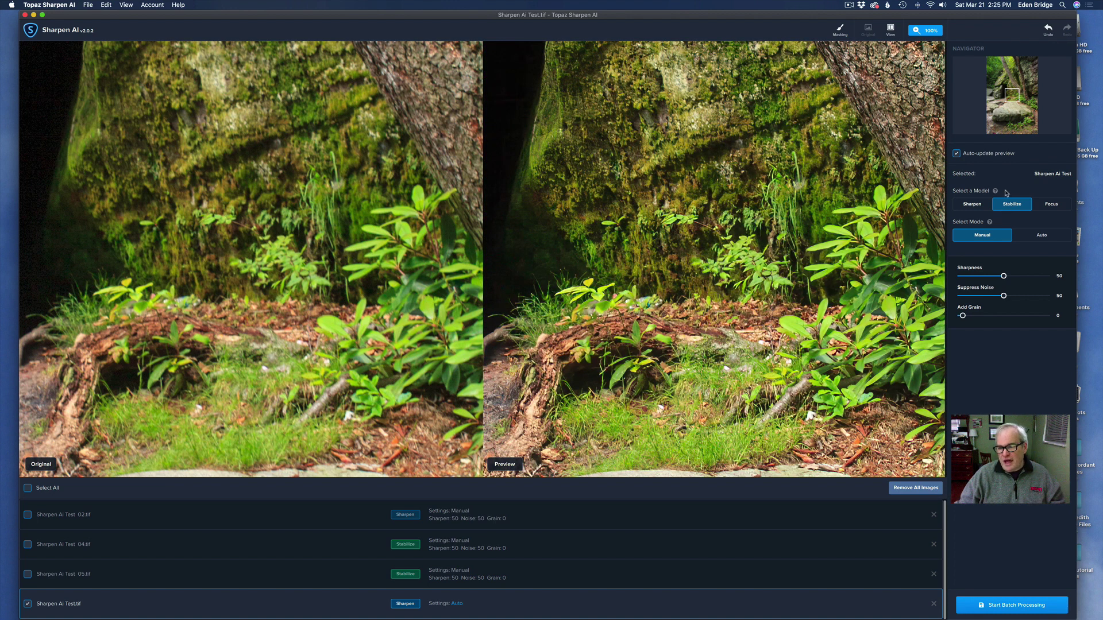
pyautogui.click(976, 205)
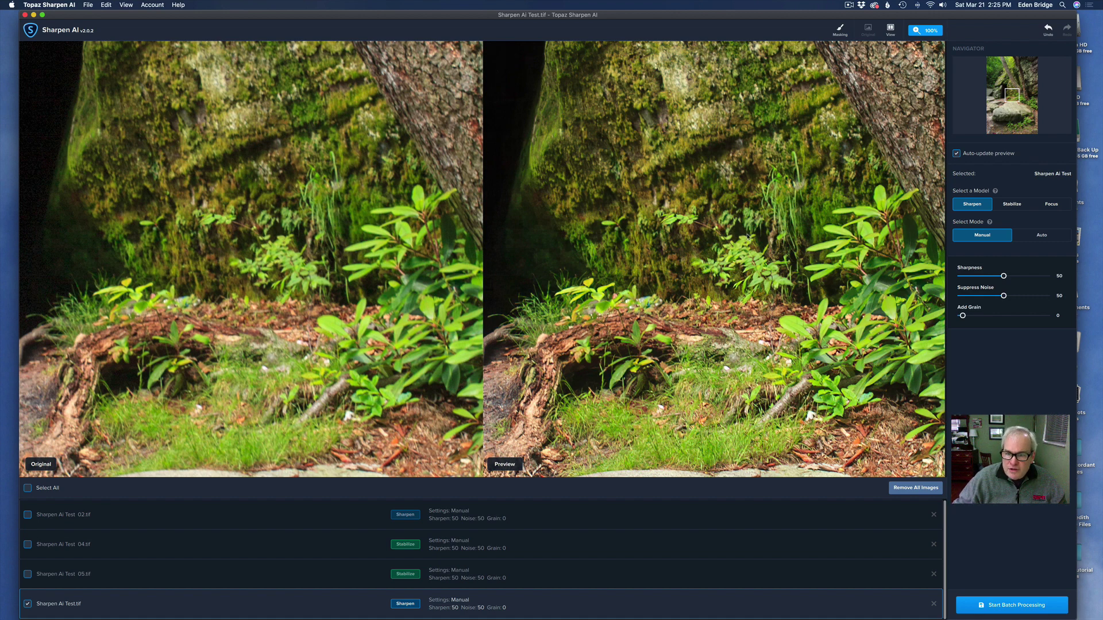
pyautogui.click(1042, 236)
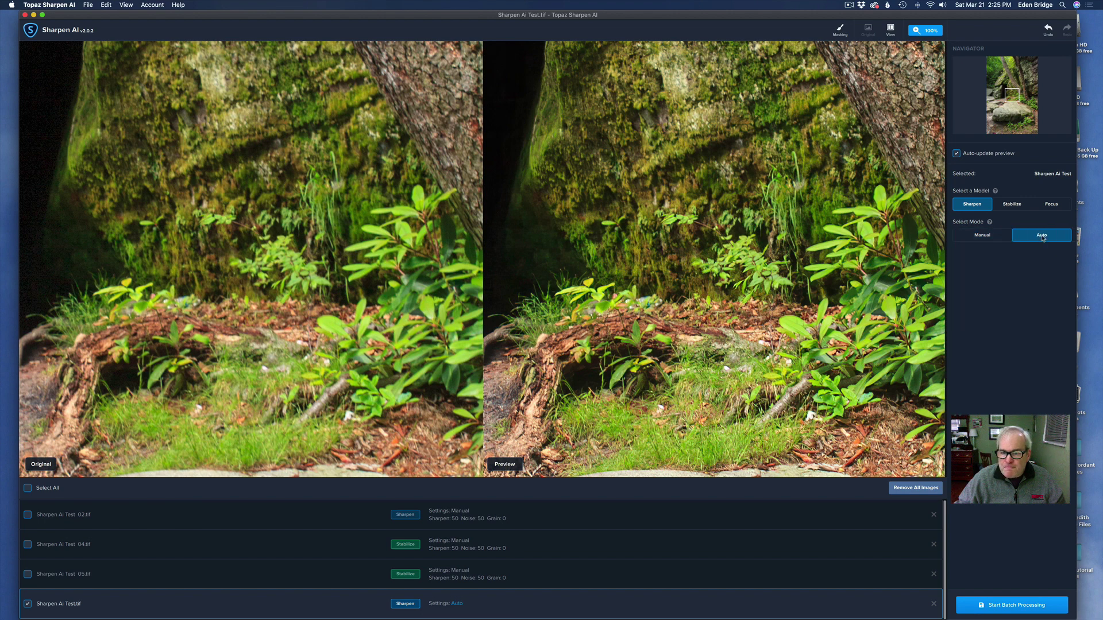
# Return to Manual mode, set Sharpness back to 50, and apply the Stabilize model
pyautogui.click(994, 236)
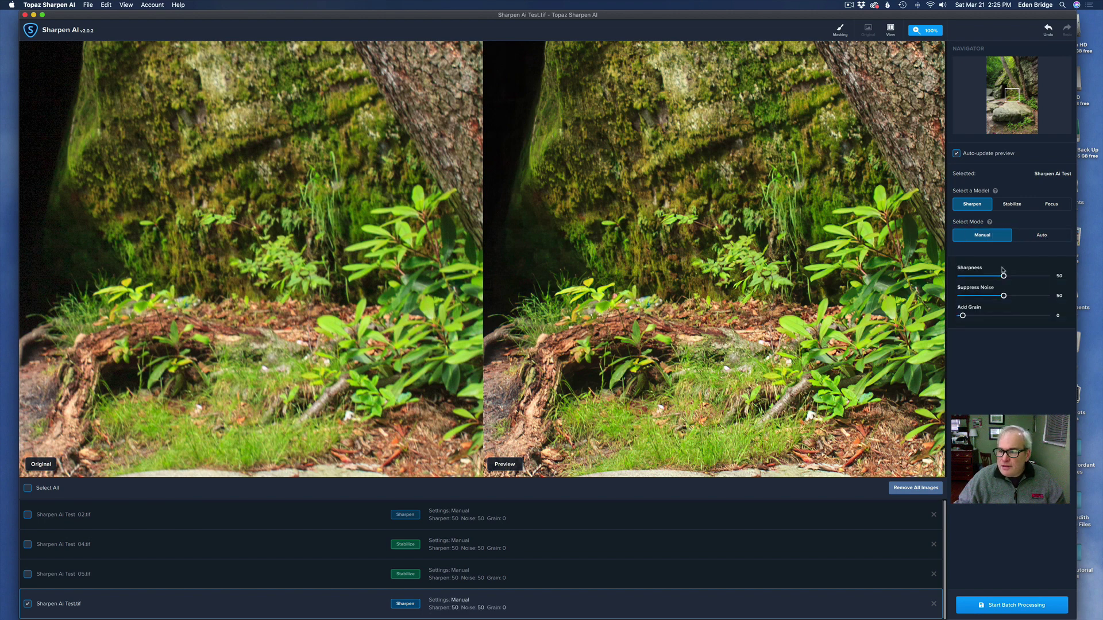
pyautogui.moveTo(1003, 276); pyautogui.dragTo(1056, 278)
pyautogui.click(1004, 276)
pyautogui.click(1014, 204)
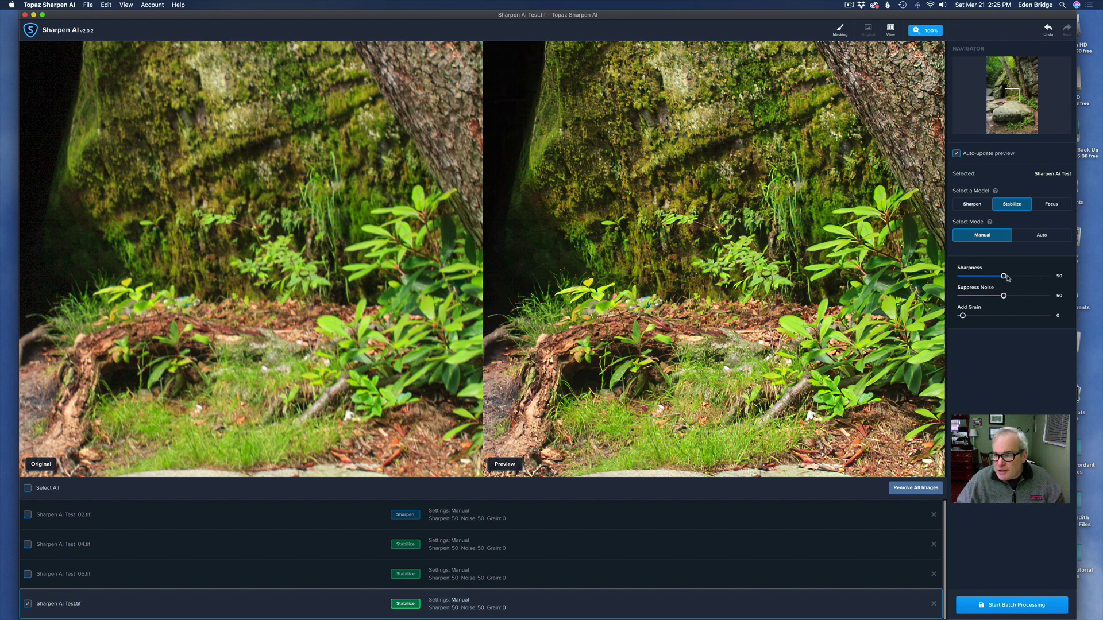
# Test Sharpness values and the Focus model, then settle on Stabilize with Sharpness 100
pyautogui.moveTo(1007, 278); pyautogui.dragTo(1036, 278)
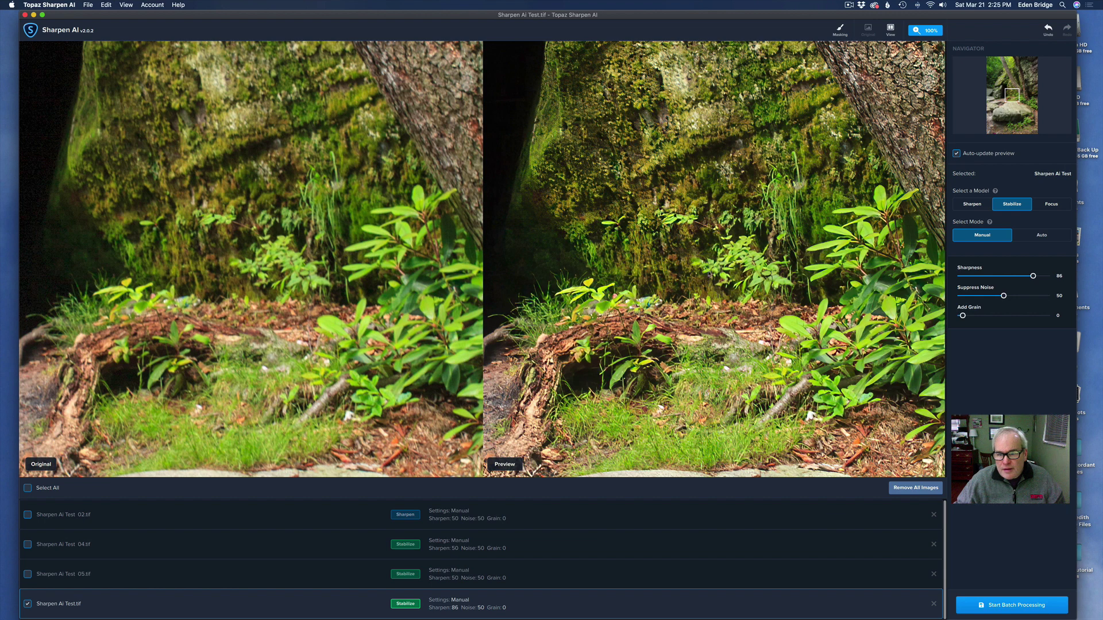
pyautogui.doubleClick(975, 269)
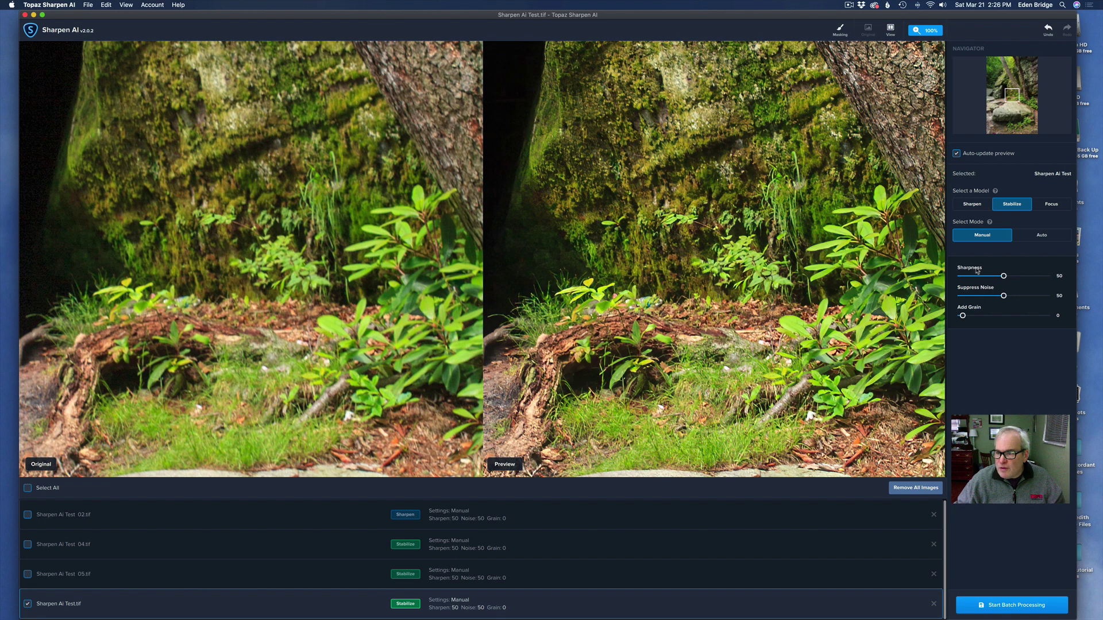
pyautogui.click(1051, 205)
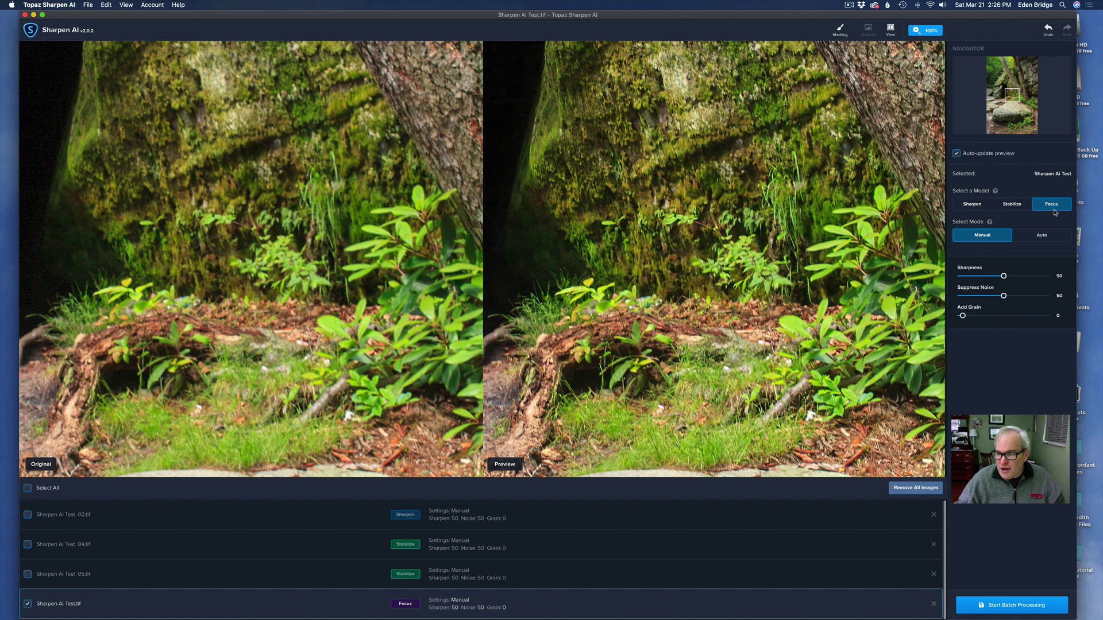
pyautogui.moveTo(1003, 276); pyautogui.dragTo(1062, 282)
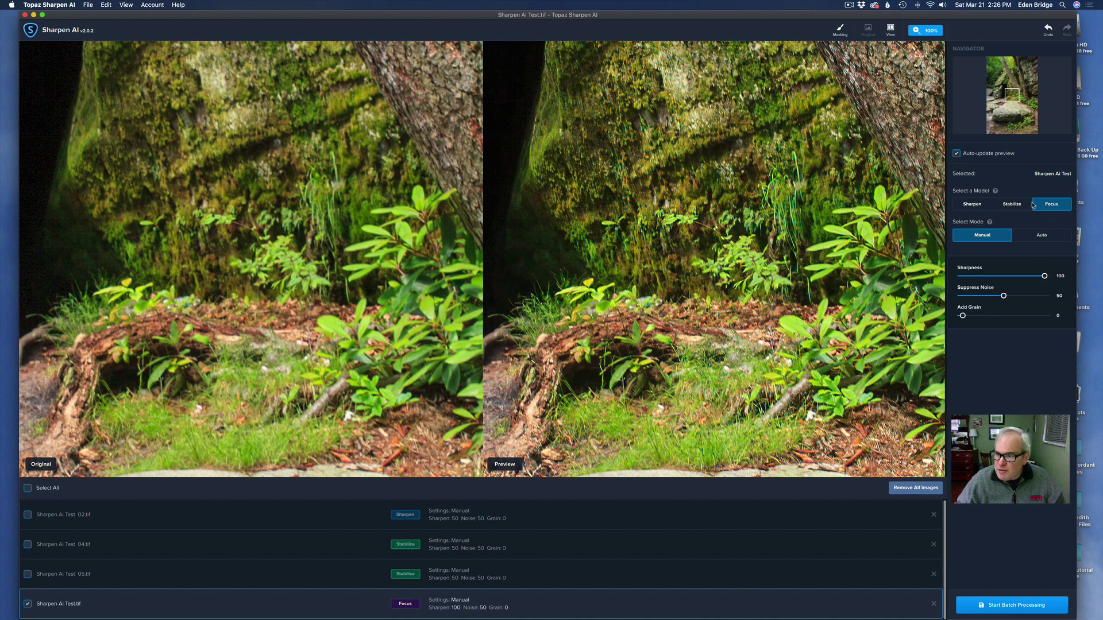
pyautogui.click(1012, 204)
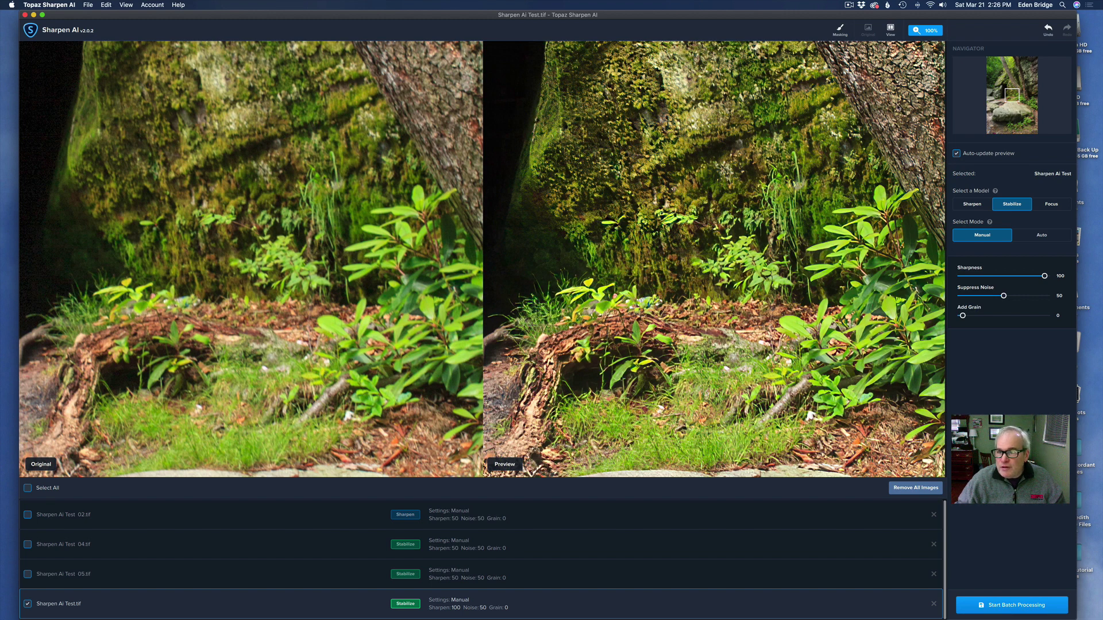
# Pan the comparison view down to the rock and set the forest photo's Sharpness to 90
pyautogui.moveTo(1011, 94); pyautogui.dragTo(1010, 101)
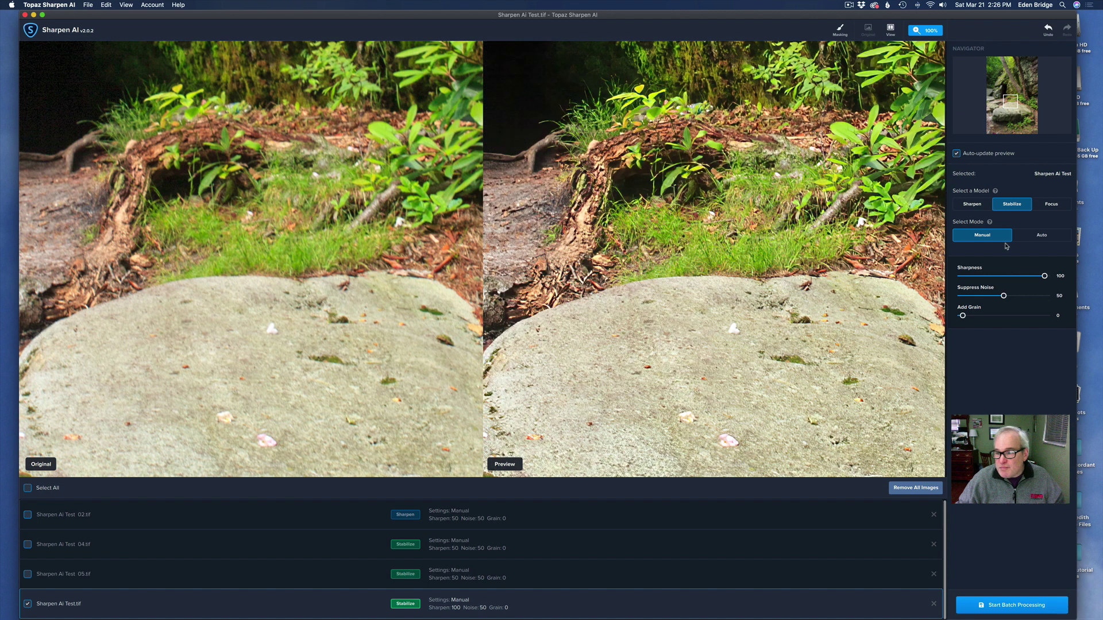
pyautogui.moveTo(1044, 276); pyautogui.dragTo(1034, 277)
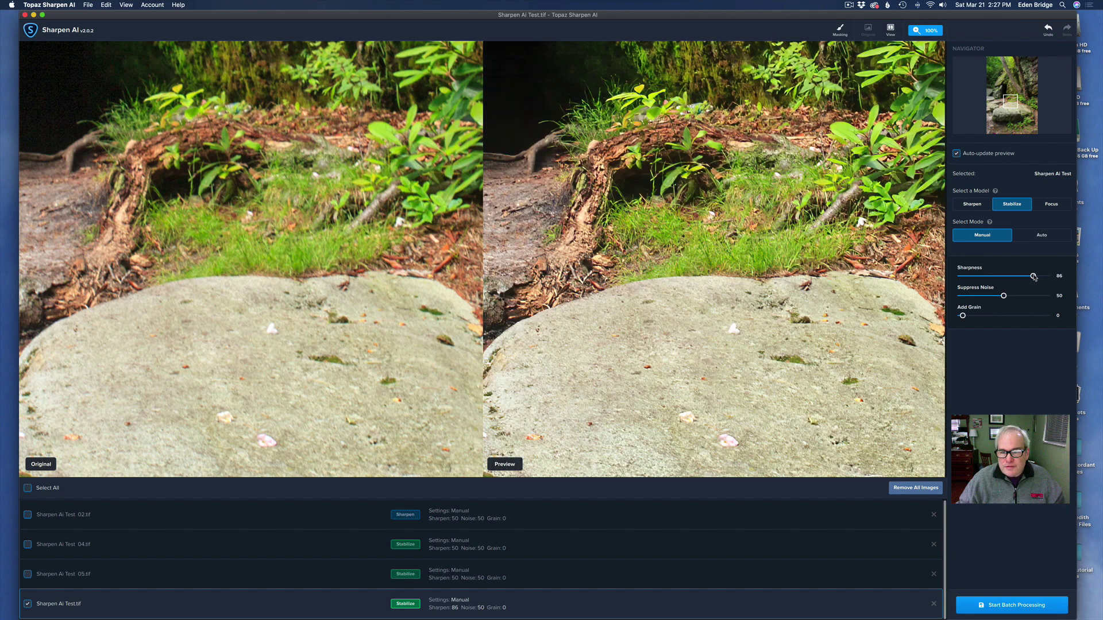
pyautogui.moveTo(1033, 277); pyautogui.dragTo(1036, 276)
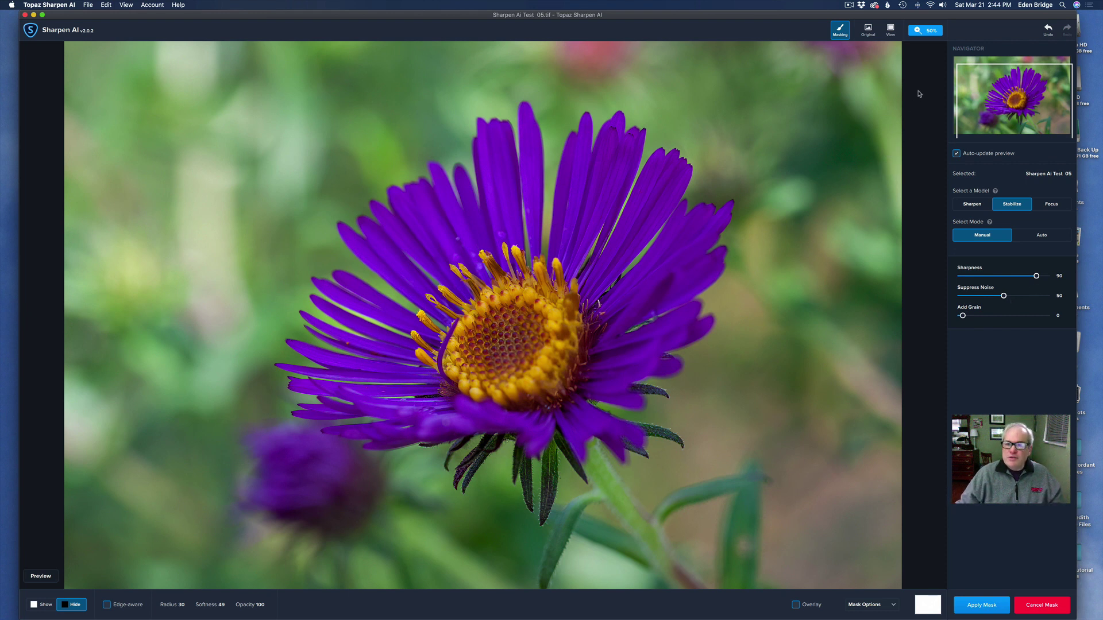
# Turn off Auto-update preview, keeping the zoom at 50%
pyautogui.click(933, 34)
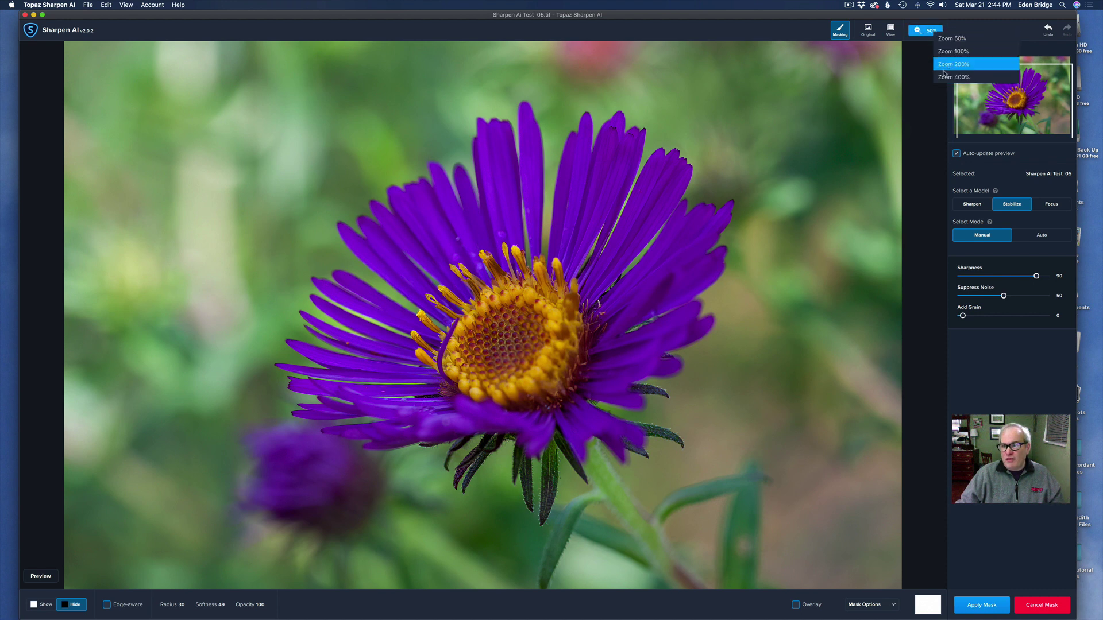
pyautogui.click(965, 27)
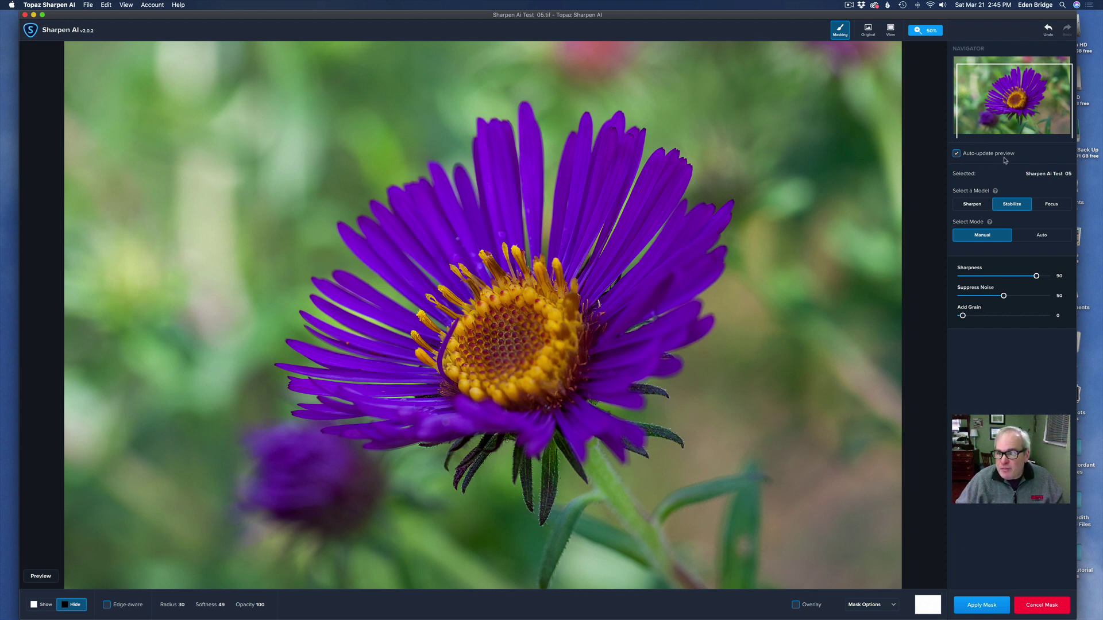
pyautogui.click(956, 154)
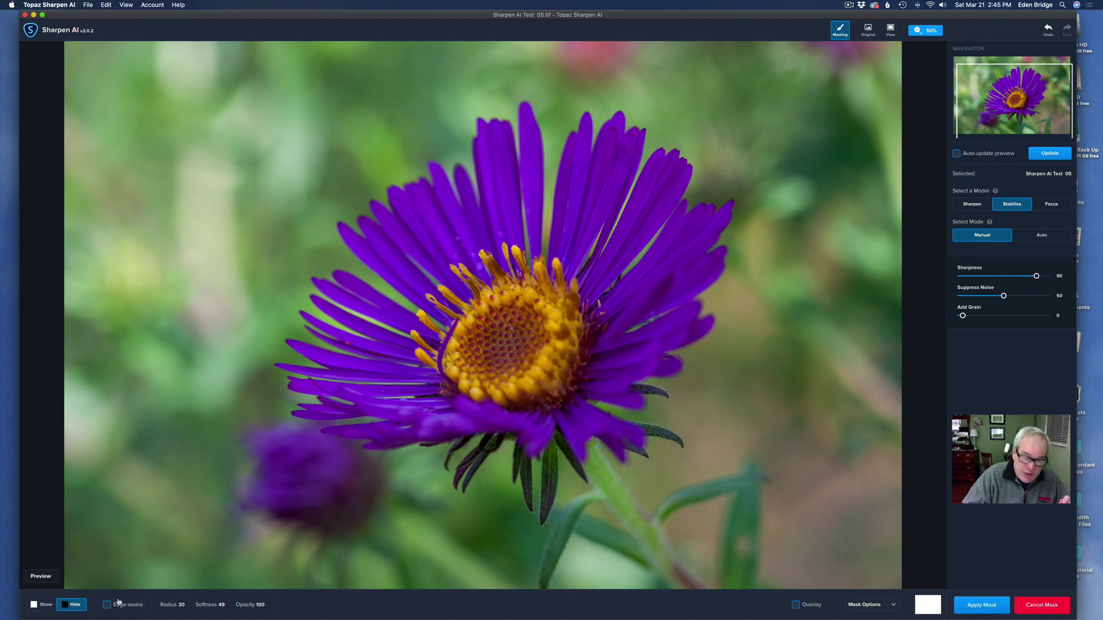
# Set the mask brush radius to 39 and paint over the petals right of the flower centre
pyautogui.click(171, 604)
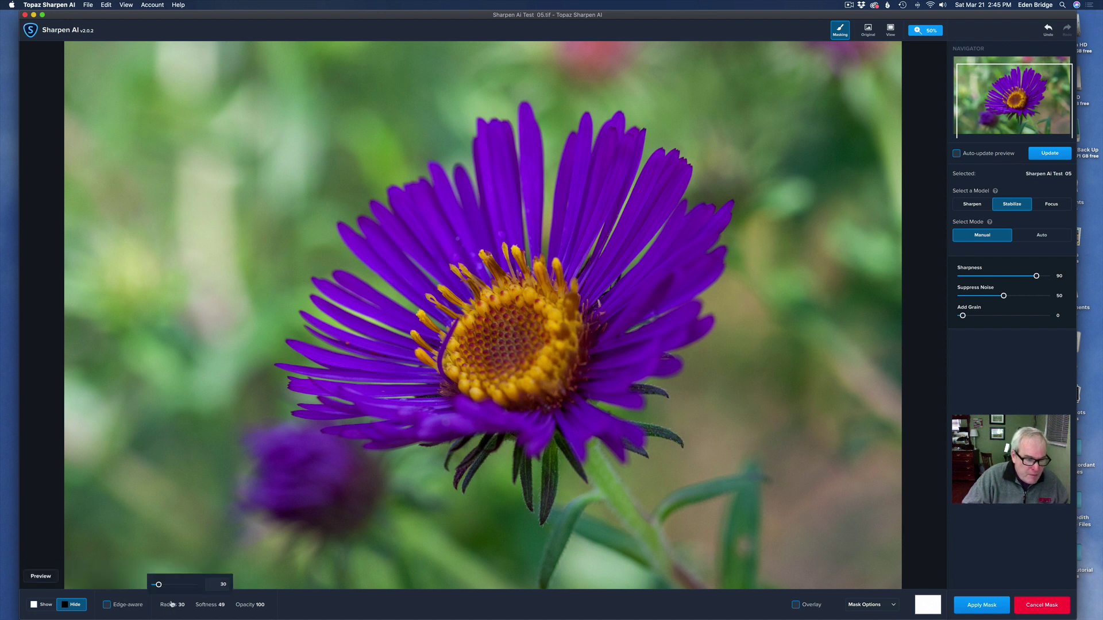
pyautogui.click(211, 606)
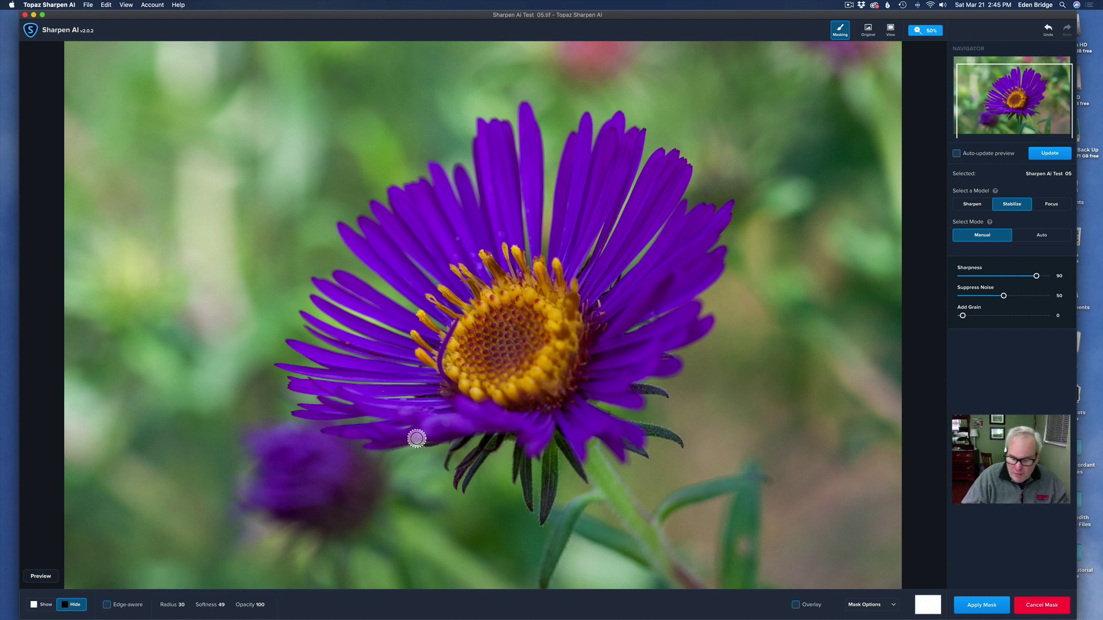
pyautogui.click(159, 606)
pyautogui.moveTo(158, 586); pyautogui.dragTo(158, 584)
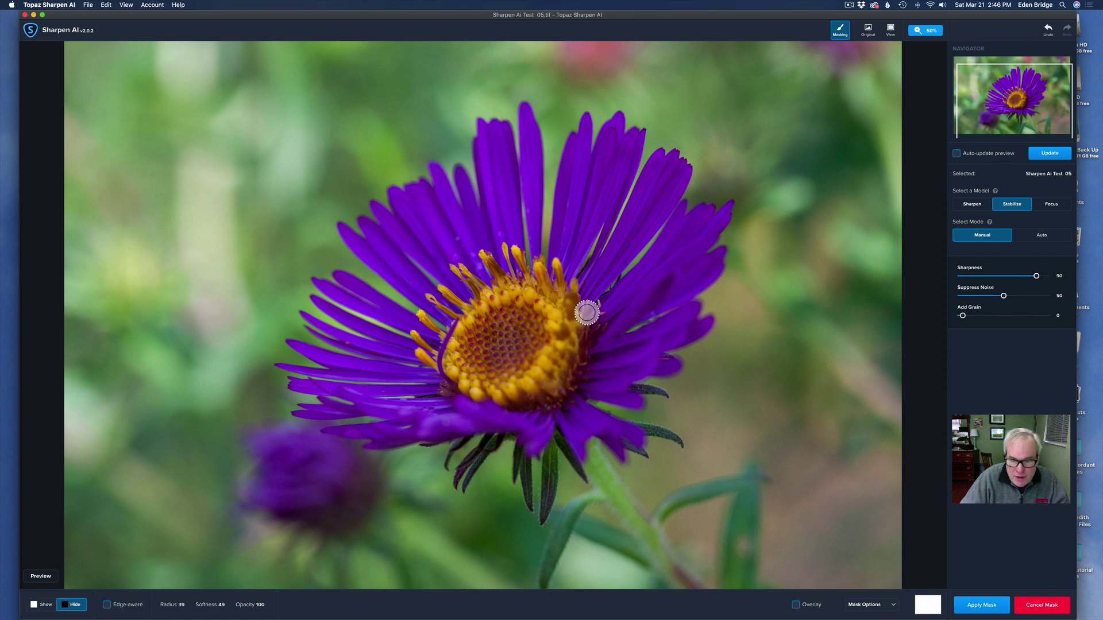
pyautogui.moveTo(586, 310)
pyautogui.mouseDown()
pyautogui.moveTo(590, 343)
pyautogui.moveTo(594, 300)
pyautogui.moveTo(585, 365)
pyautogui.moveTo(596, 285)
pyautogui.moveTo(605, 325)
pyautogui.moveTo(594, 348)
pyautogui.moveTo(604, 285)
pyautogui.moveTo(586, 365)
pyautogui.moveTo(594, 402)
pyautogui.mouseUp()
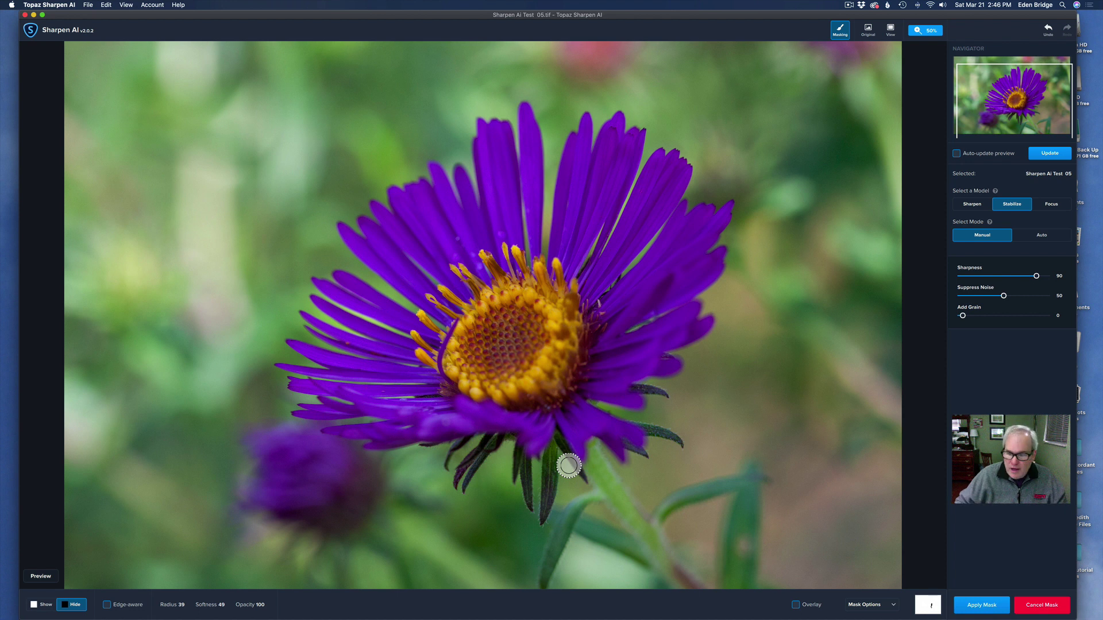
# Check the flower mask with the red overlay, then apply it and leave masking mode
pyautogui.click(795, 605)
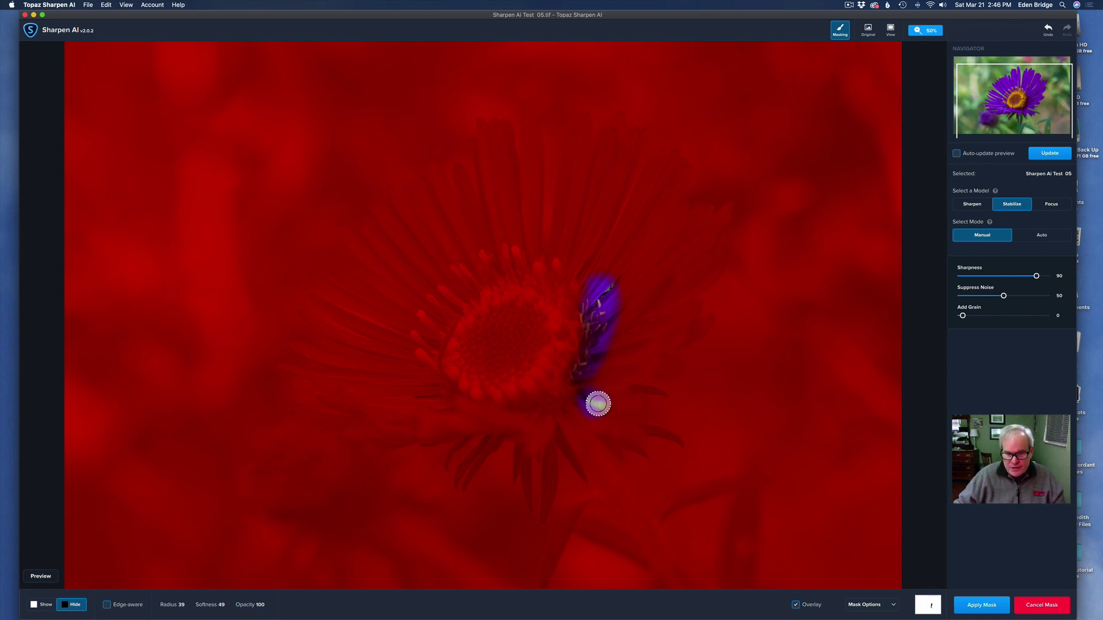
pyautogui.click(796, 605)
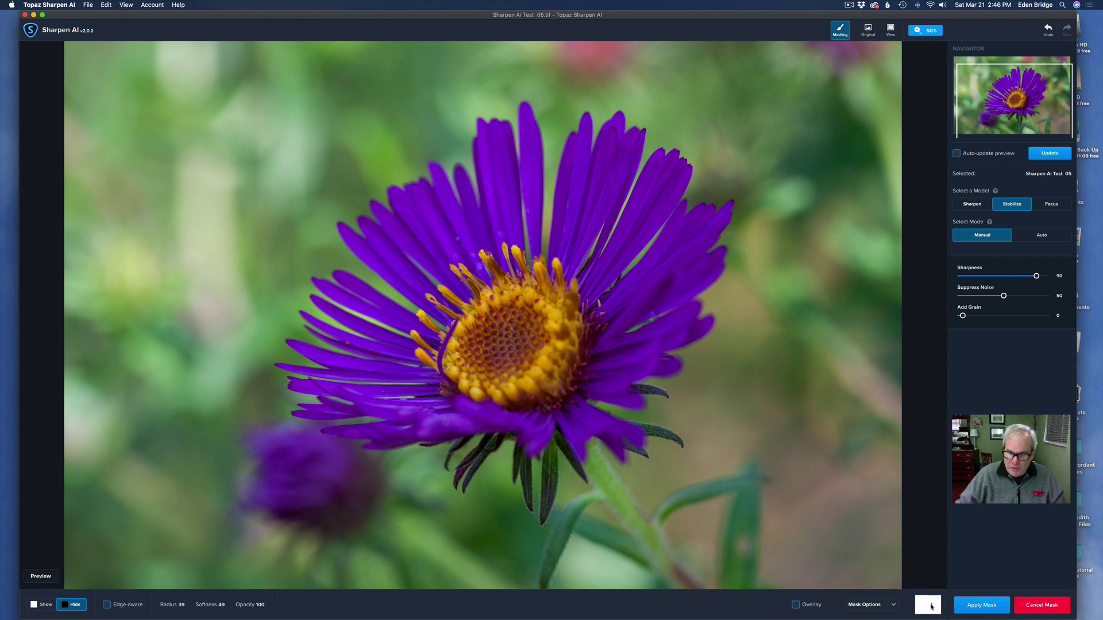
pyautogui.click(172, 605)
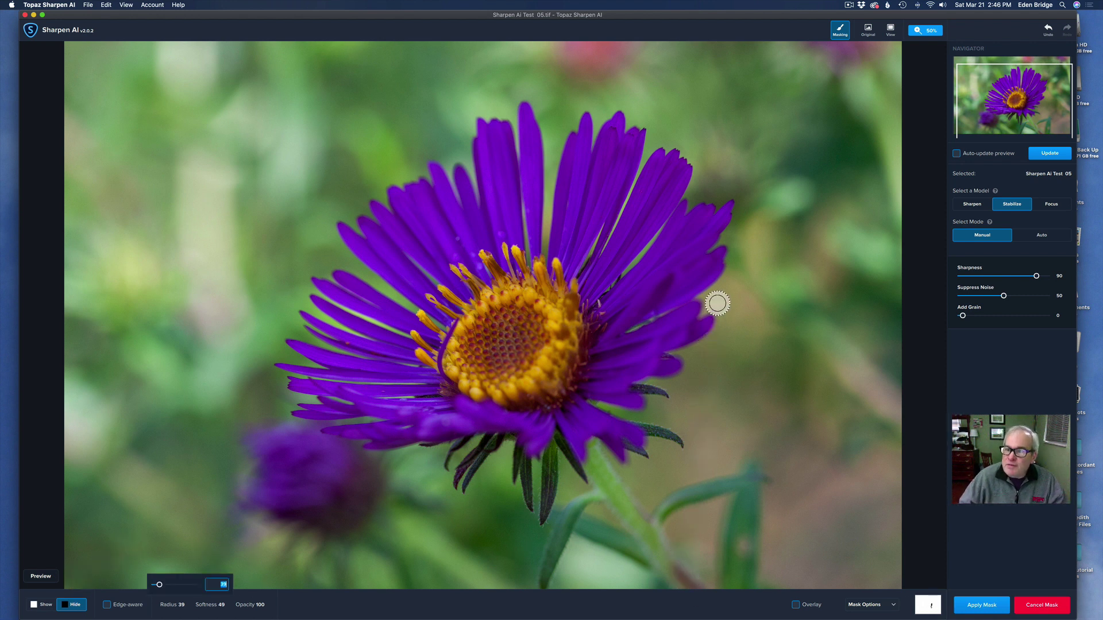
pyautogui.click(891, 30)
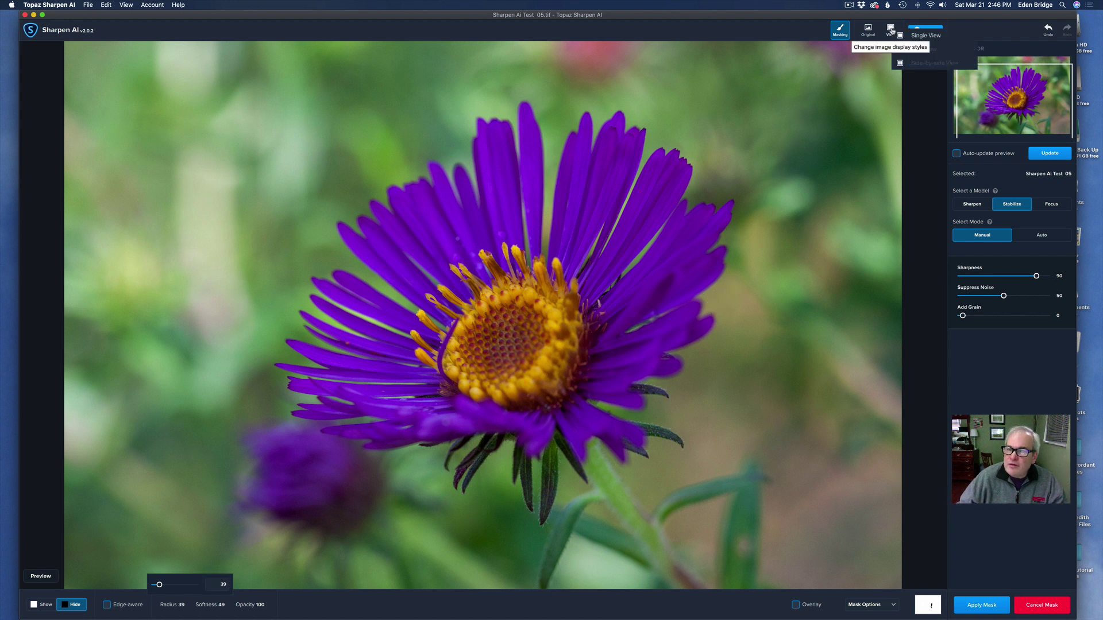
pyautogui.click(917, 36)
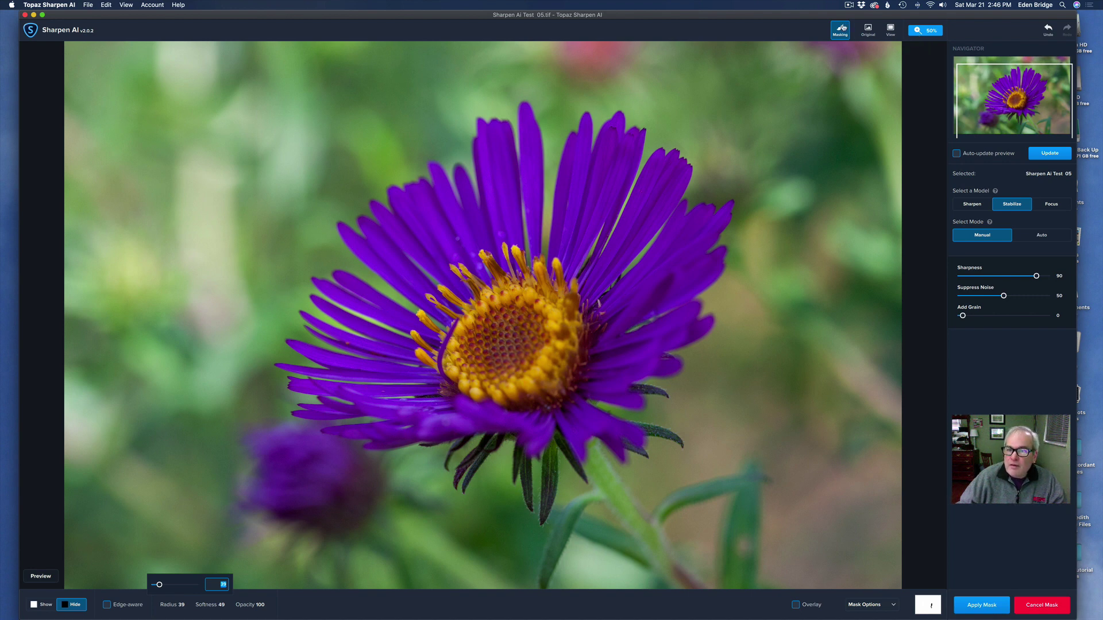
pyautogui.click(840, 30)
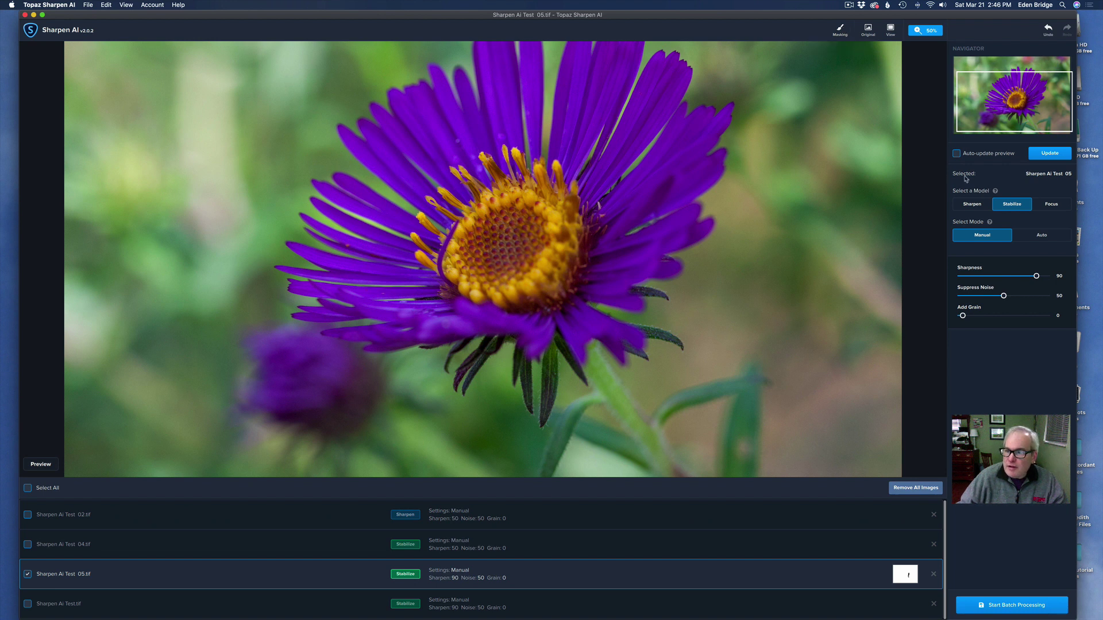
# Re-enable Auto-update preview in the right panel
pyautogui.click(956, 153)
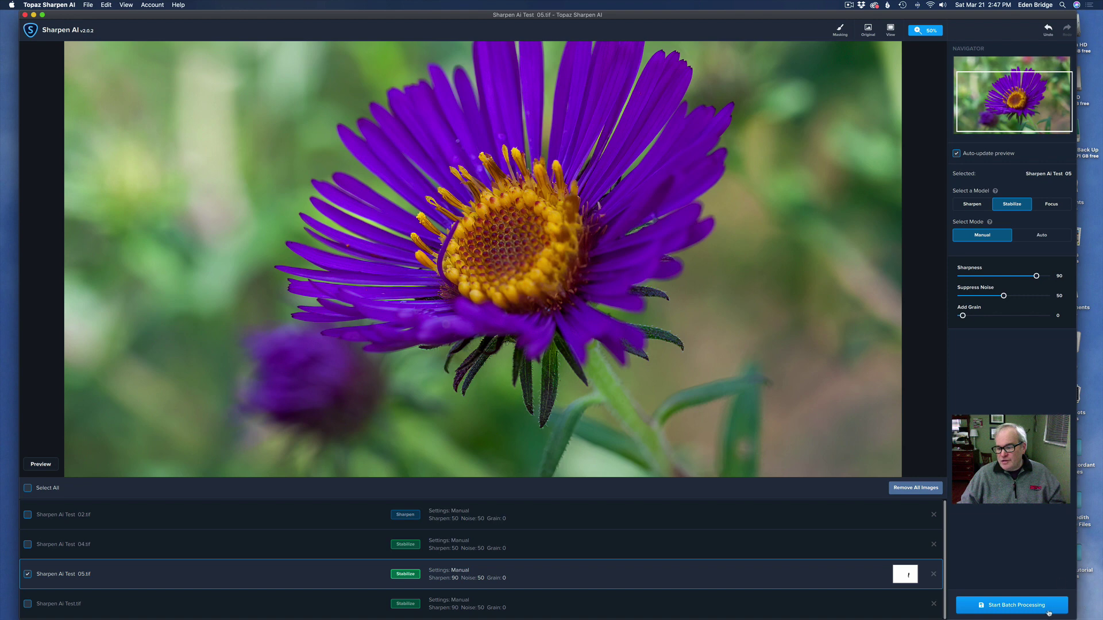
# Open Start Batch Processing, keeping the source colour profile and Preserve source format
pyautogui.click(1017, 606)
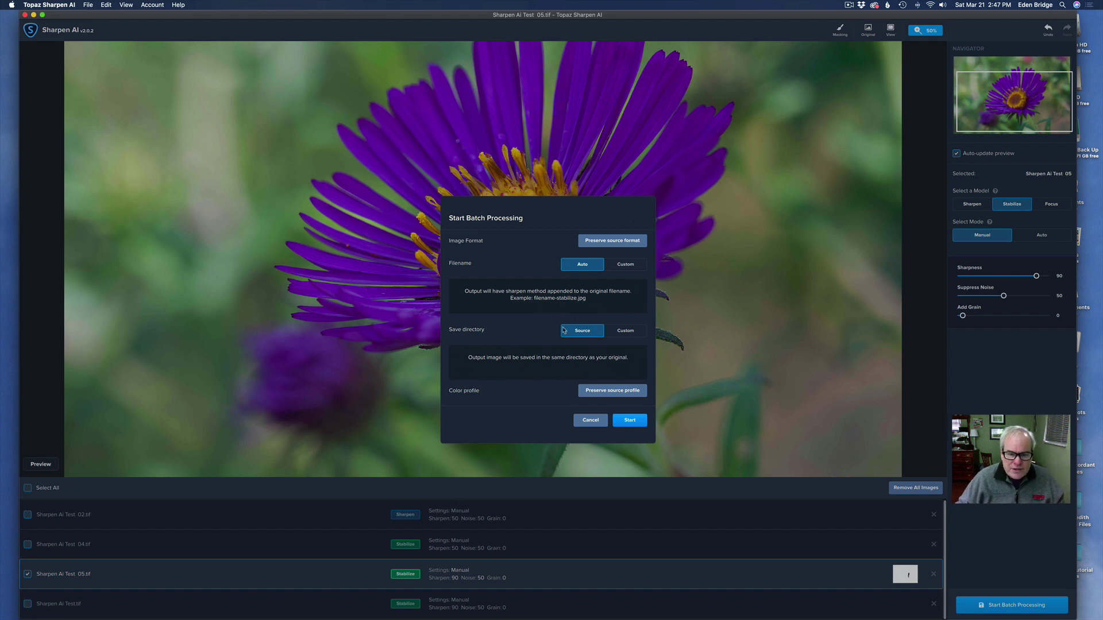
pyautogui.click(614, 394)
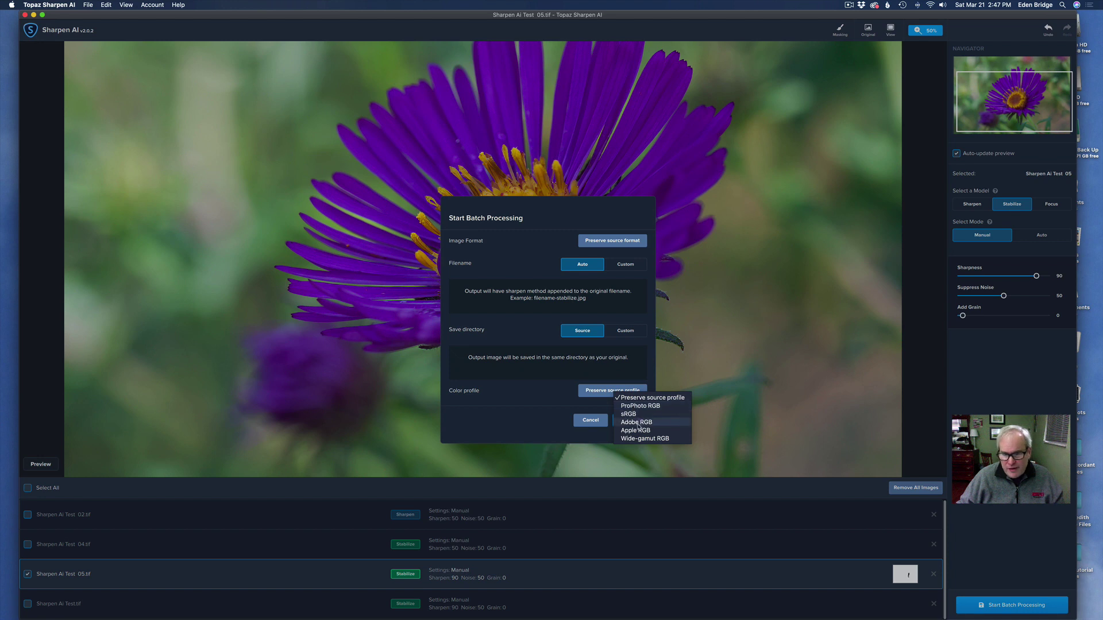
pyautogui.click(556, 396)
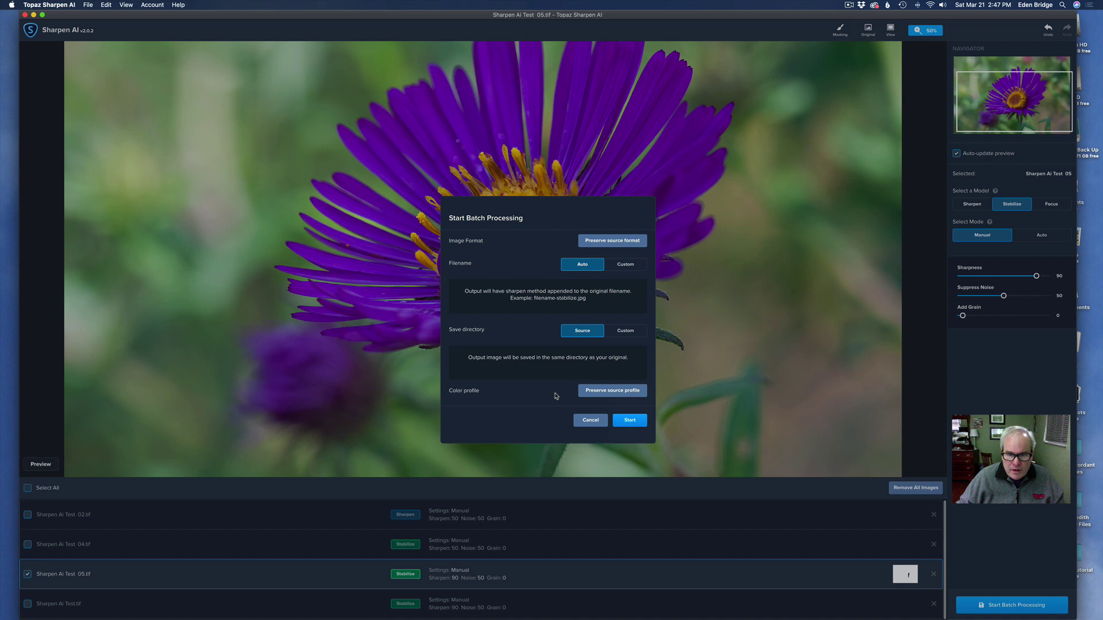
pyautogui.click(626, 245)
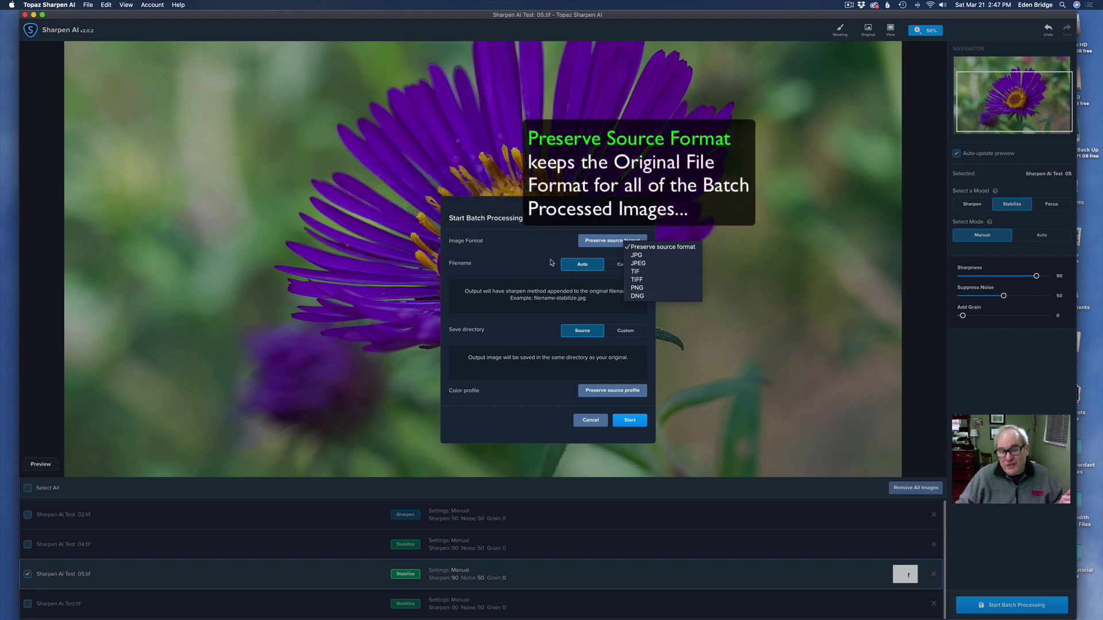
pyautogui.click(525, 247)
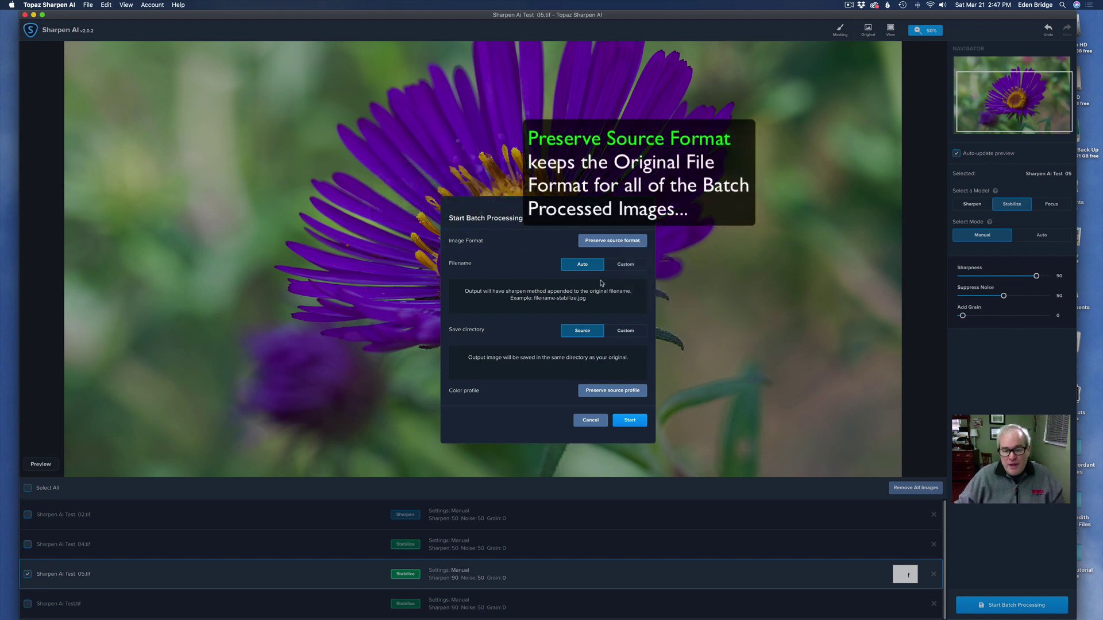